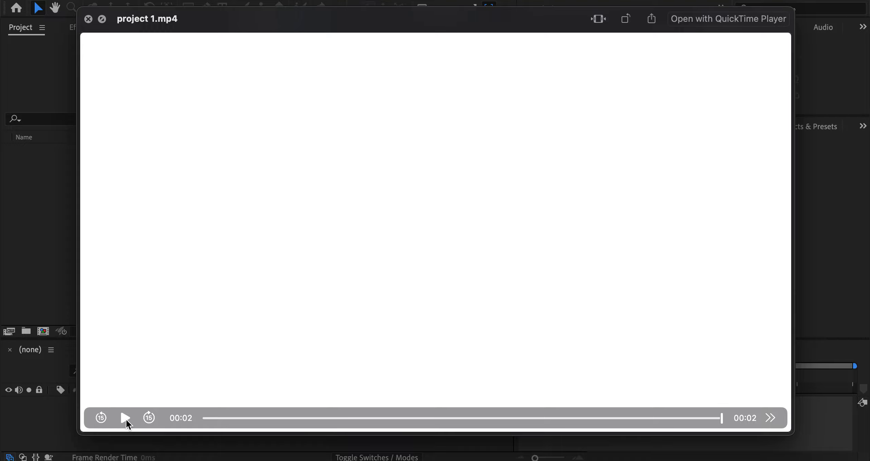
- Preview the finished project 1.mp4 clip in Quick Look, then return to After Effects
{"action": "left_click", "coordinate": [125, 419]}
{"action": "left_click", "coordinate": [88, 19]}
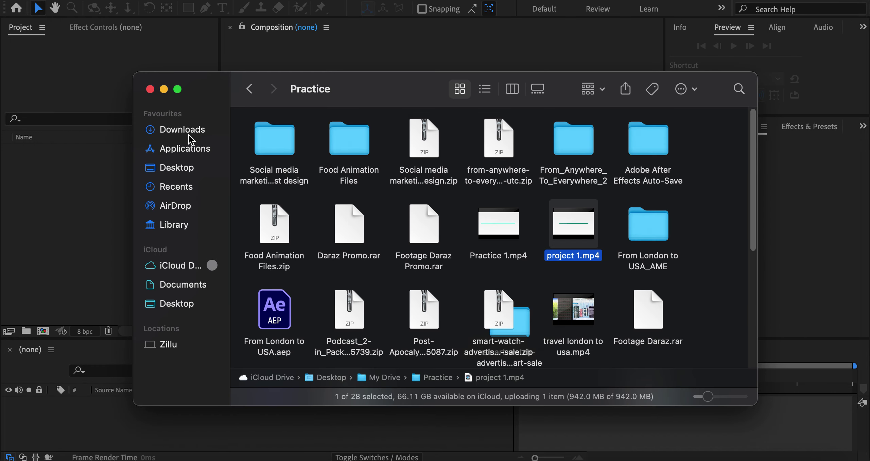
{"action": "left_click", "coordinate": [75, 226]}
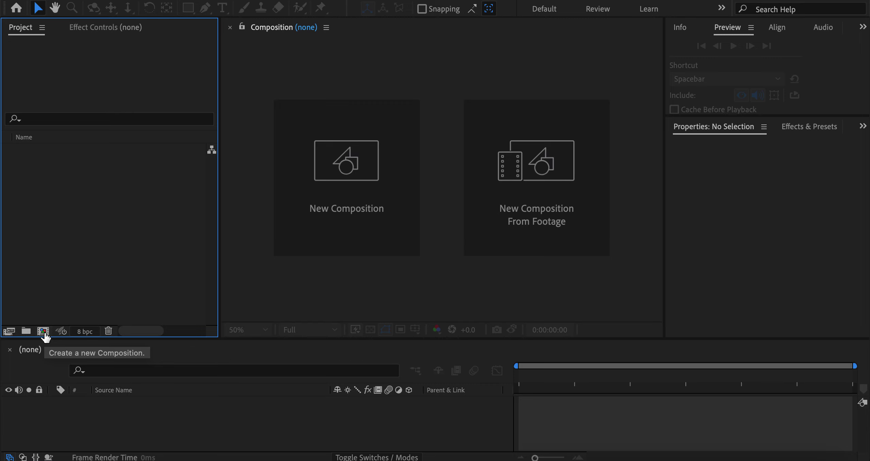
- Create a new 1920×1080, 30 fps composition named 'Practice 1'
{"action": "left_click", "coordinate": [43, 332]}
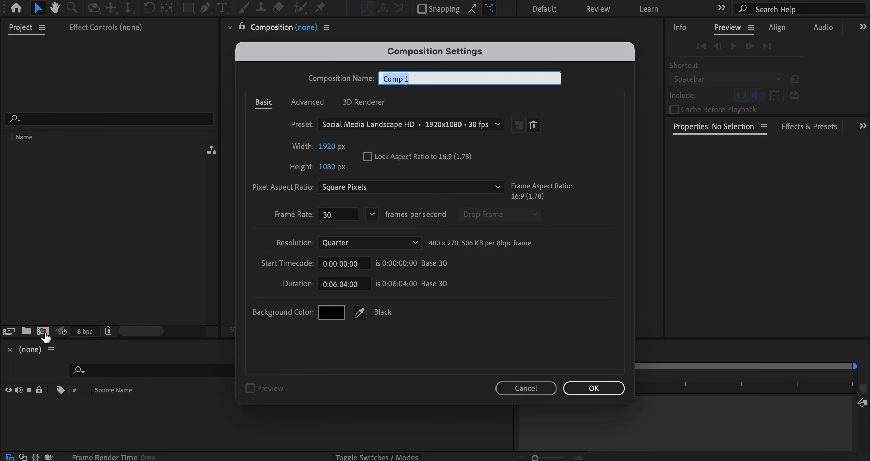
{"action": "type", "text": "Practice"}
{"action": "key", "text": "Return"}
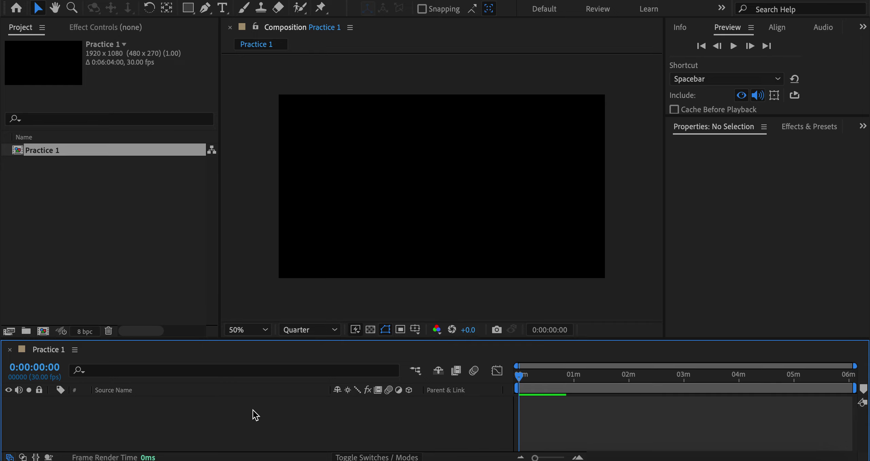
- Add a full-frame white solid, 'White Solid 1', to the timeline and lock it
{"action": "right_click", "coordinate": [90, 435]}
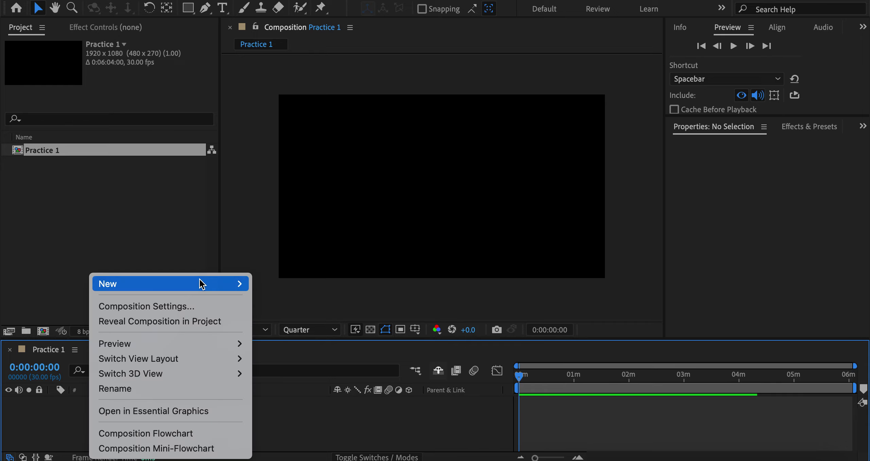
{"action": "left_click", "coordinate": [57, 411]}
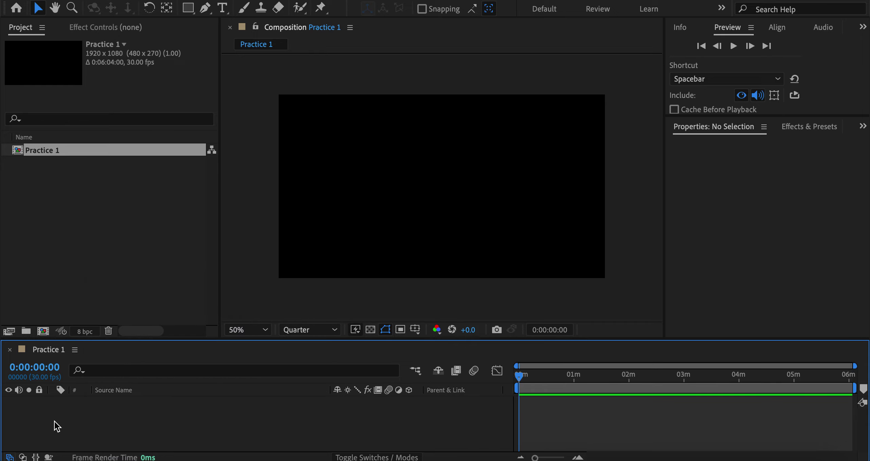
{"action": "right_click", "coordinate": [62, 428]}
{"action": "mouse_move", "coordinate": [136, 283]}
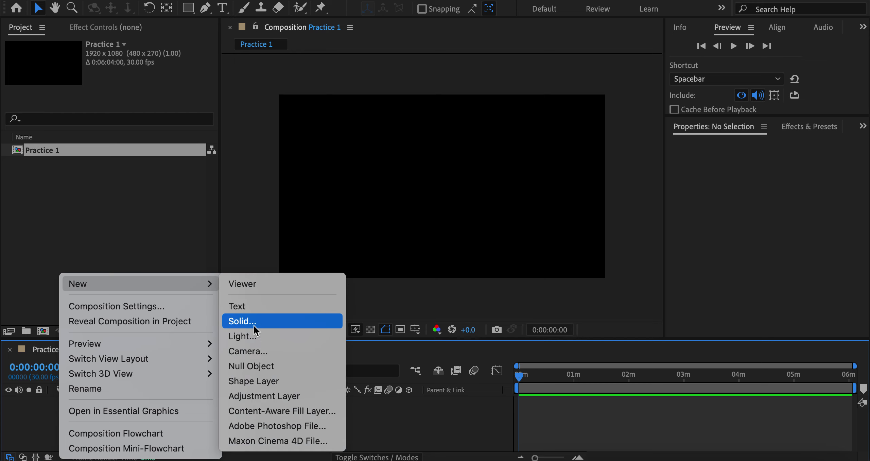
{"action": "left_click", "coordinate": [256, 322]}
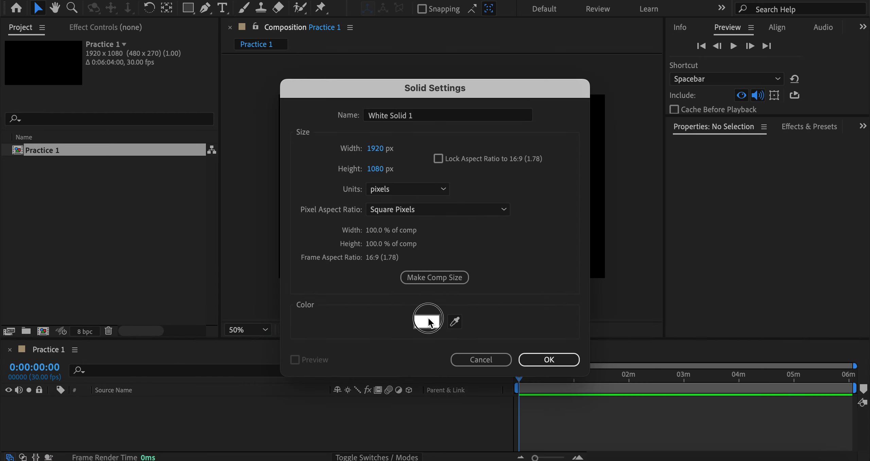
{"action": "left_click", "coordinate": [421, 319]}
{"action": "left_click", "coordinate": [565, 153]}
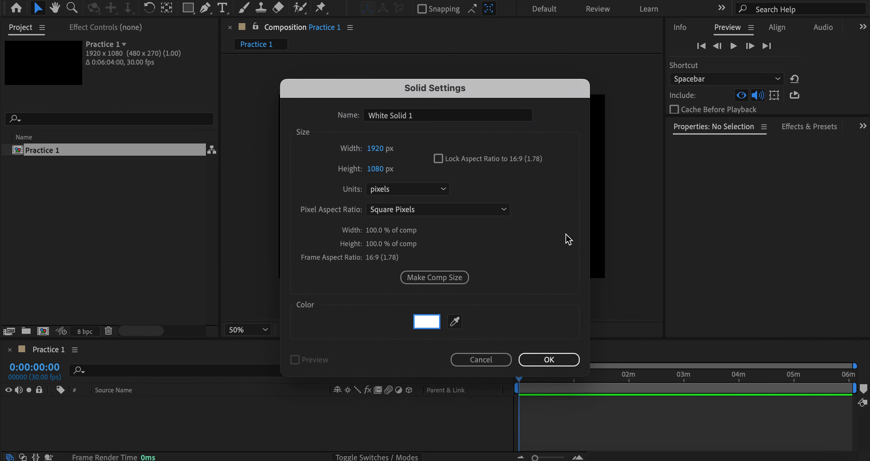
{"action": "left_click", "coordinate": [566, 356]}
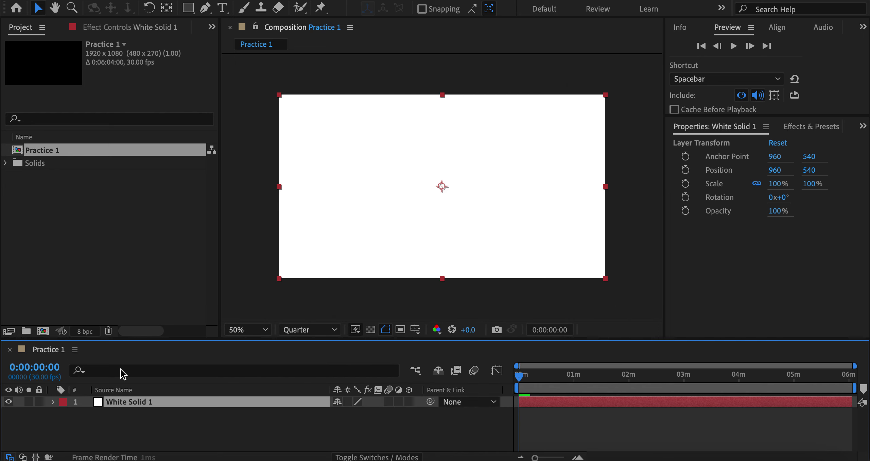
{"action": "left_click", "coordinate": [39, 402]}
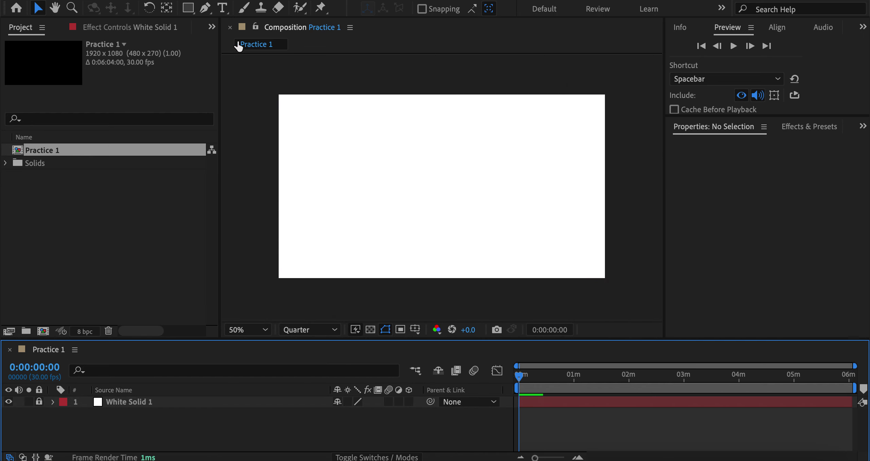
- With the Pen tool, set shape Fill to None and a 30 px solid-colour stroke
{"action": "left_click", "coordinate": [205, 8]}
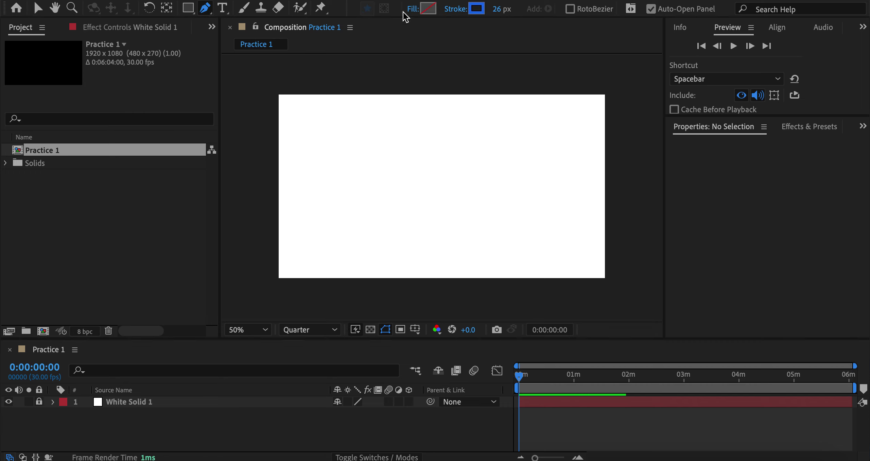
{"action": "left_click", "coordinate": [412, 10]}
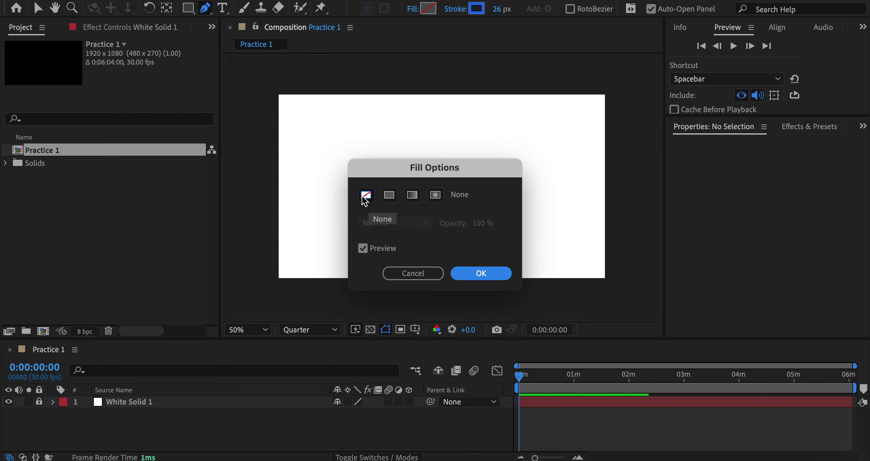
{"action": "left_click", "coordinate": [431, 274]}
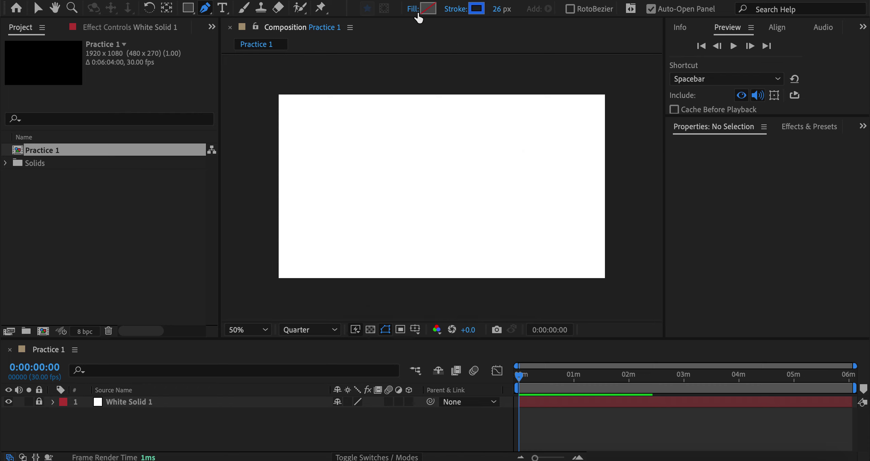
{"action": "left_click", "coordinate": [454, 9]}
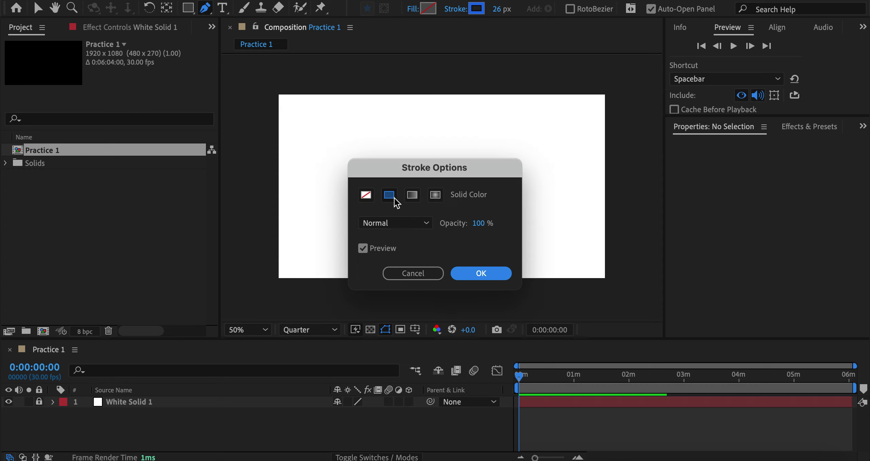
{"action": "left_click", "coordinate": [475, 271]}
{"action": "left_click_drag", "start_coordinate": [497, 10], "coordinate": [494, 22]}
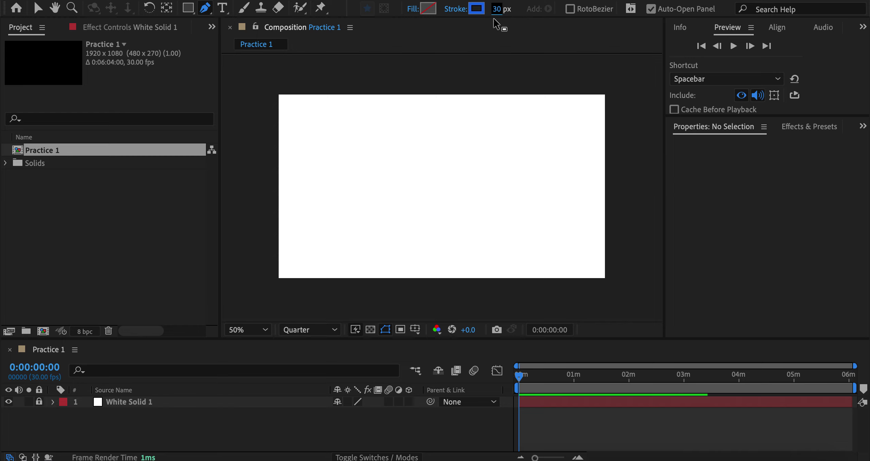
- Set the stroke colour to hot pink F60062
{"action": "left_click", "coordinate": [476, 8]}
{"action": "left_click_drag", "start_coordinate": [467, 197], "coordinate": [462, 238]}
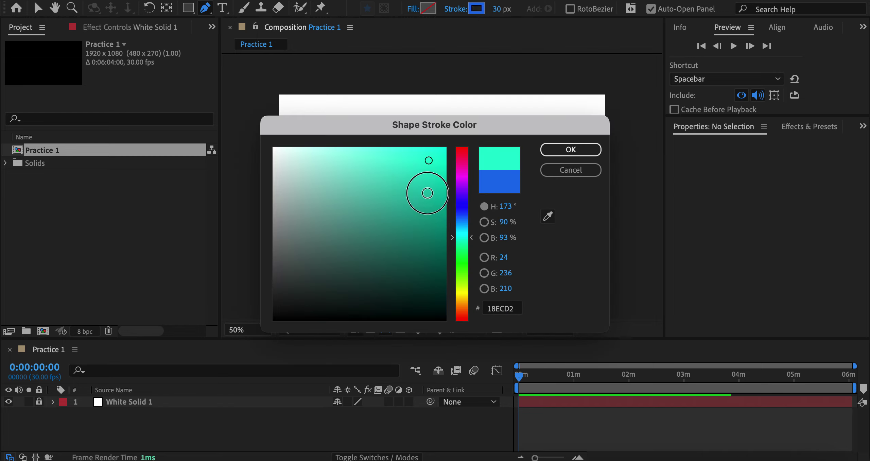
{"action": "mouse_move", "coordinate": [427, 189]}
{"action": "left_mouse_down"}
{"action": "mouse_move", "coordinate": [448, 181]}
{"action": "mouse_move", "coordinate": [465, 156]}
{"action": "mouse_move", "coordinate": [446, 154]}
{"action": "left_mouse_up"}
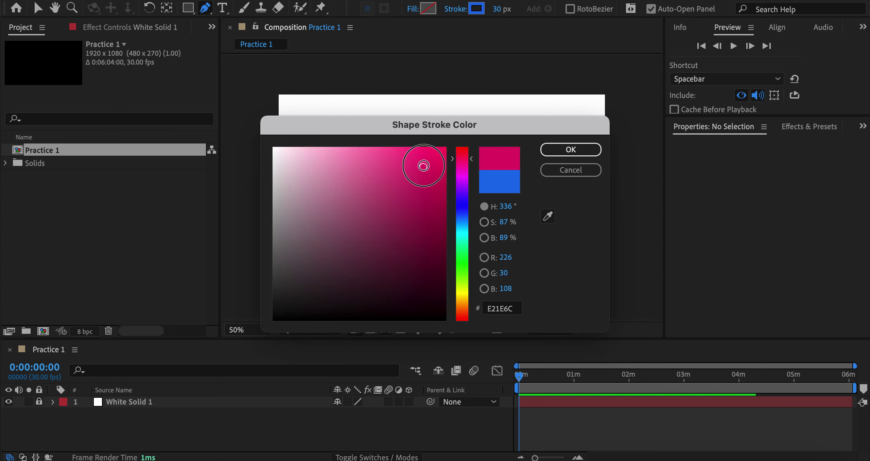
{"action": "left_click", "coordinate": [582, 153]}
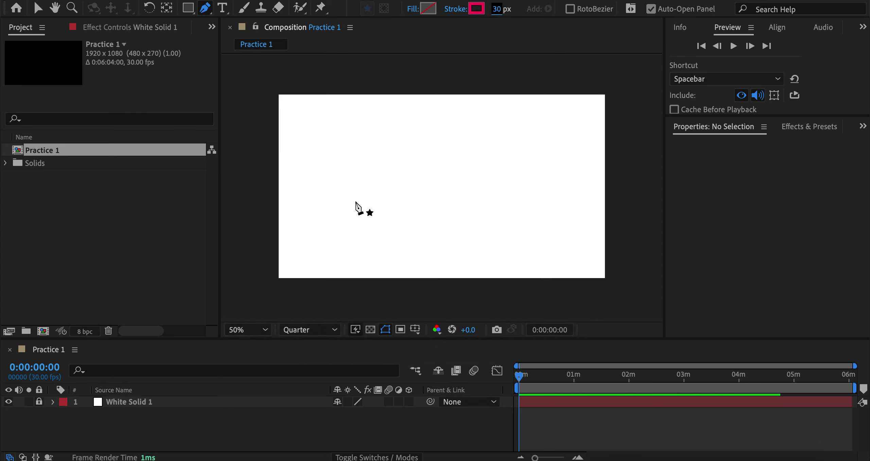
- Draw a horizontal line from left to right across the white solid, then return to the Selection tool
{"action": "left_click", "coordinate": [301, 181]}
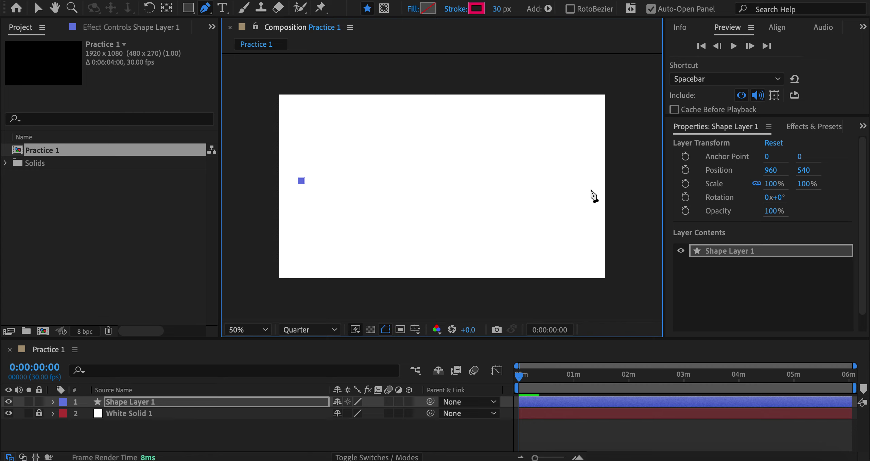
{"action": "left_click", "coordinate": [574, 180]}
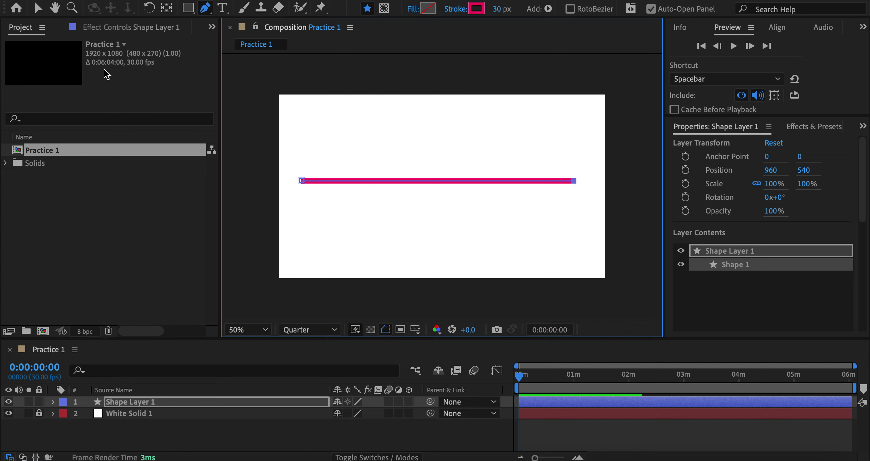
{"action": "left_click", "coordinate": [39, 8]}
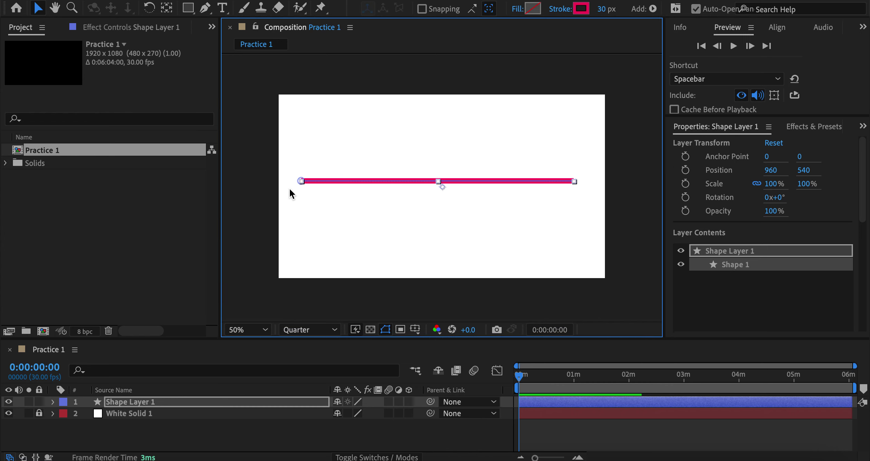
- Zoom and pan the viewer to inspect the pink line's left end
{"action": "scroll", "coordinate": [296, 188], "scroll_direction": "up", "scroll_amount": 3}
{"action": "mouse_move", "coordinate": [297, 180]}
{"action": "left_mouse_down"}
{"action": "mouse_move", "coordinate": [446, 193]}
{"action": "mouse_move", "coordinate": [651, 181]}
{"action": "left_mouse_up"}
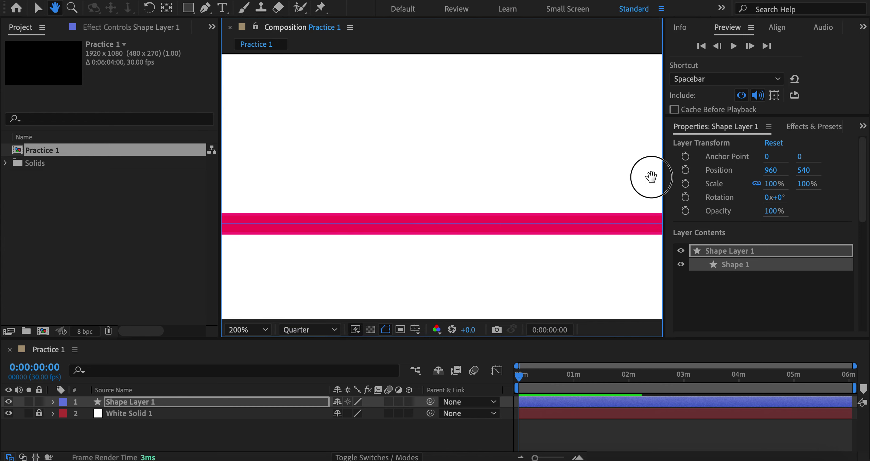
{"action": "left_click_drag", "start_coordinate": [528, 165], "coordinate": [533, 169]}
{"action": "key", "text": "v"}
{"action": "left_click", "coordinate": [305, 183]}
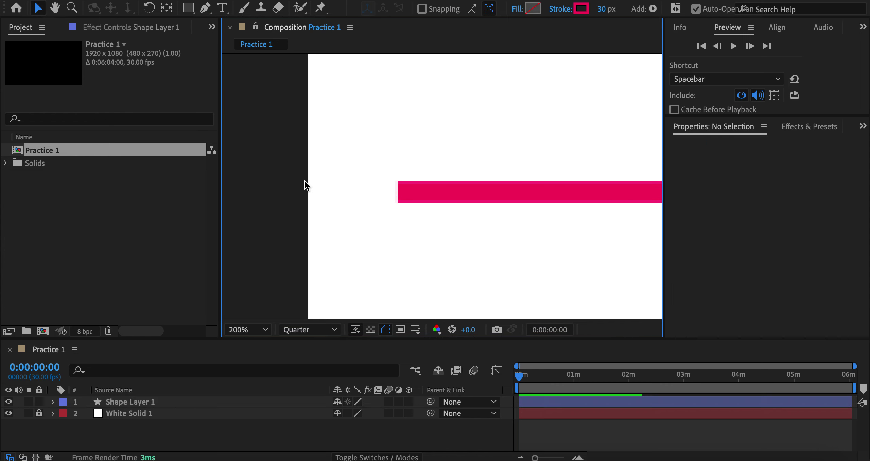
- Select Shape Layer 1 and twirl open Contents > Shape 1 to show its properties
{"action": "left_click", "coordinate": [136, 403]}
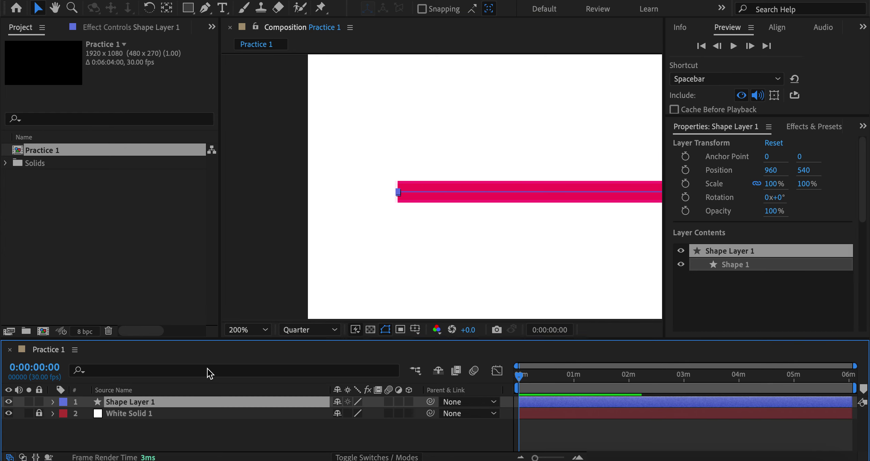
{"action": "key", "text": "ctrl+Right"}
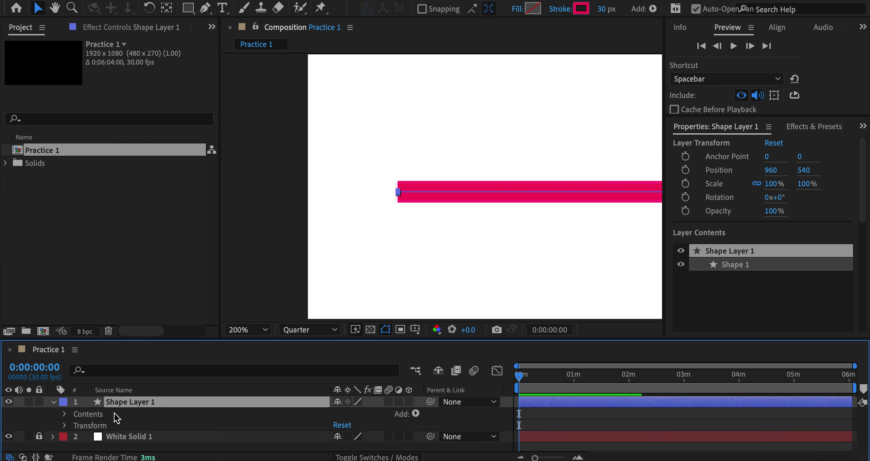
{"action": "left_click", "coordinate": [66, 415]}
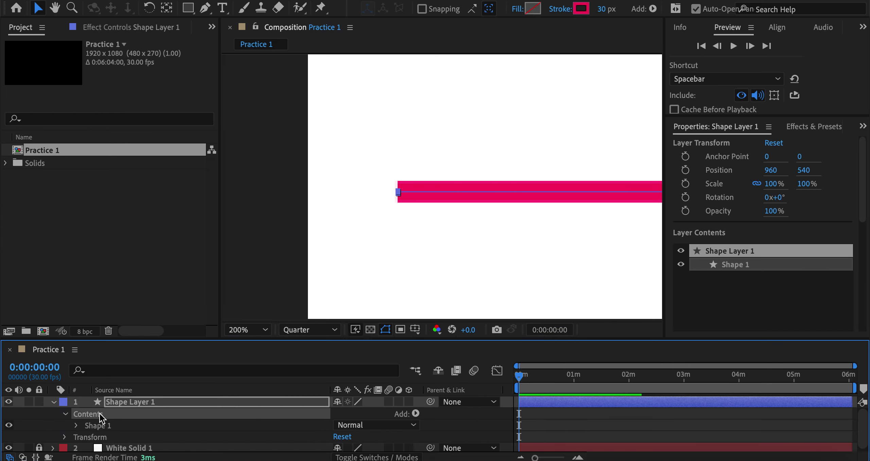
{"action": "left_click", "coordinate": [76, 423]}
{"action": "scroll", "coordinate": [112, 423], "scroll_direction": "down", "scroll_amount": 4}
{"action": "scroll", "coordinate": [113, 423], "scroll_direction": "down", "scroll_amount": 1}
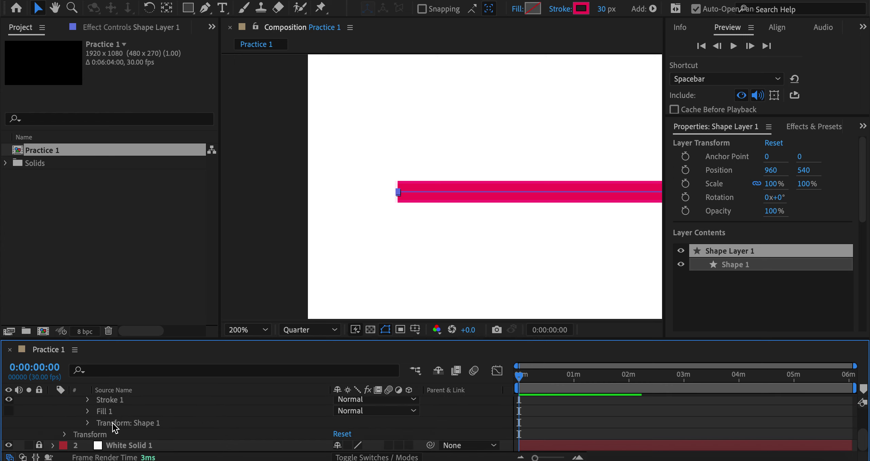
{"action": "scroll", "coordinate": [114, 421], "scroll_direction": "up", "scroll_amount": 1}
{"action": "left_click", "coordinate": [101, 416]}
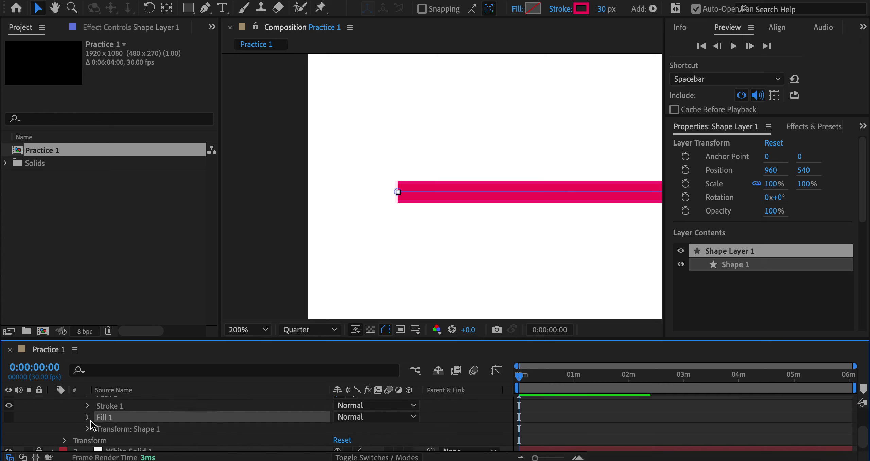
{"action": "left_click", "coordinate": [89, 417]}
{"action": "scroll", "coordinate": [140, 417], "scroll_direction": "down", "scroll_amount": 3}
{"action": "scroll", "coordinate": [161, 426], "scroll_direction": "down", "scroll_amount": 1}
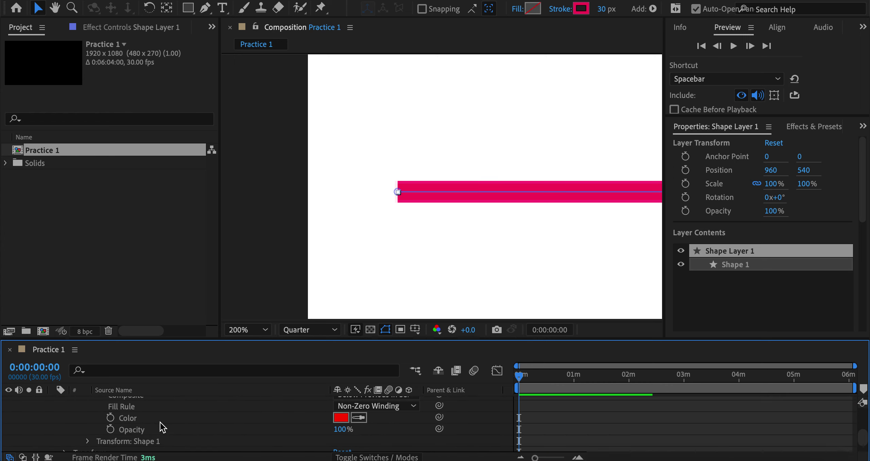
{"action": "scroll", "coordinate": [155, 424], "scroll_direction": "up", "scroll_amount": 3}
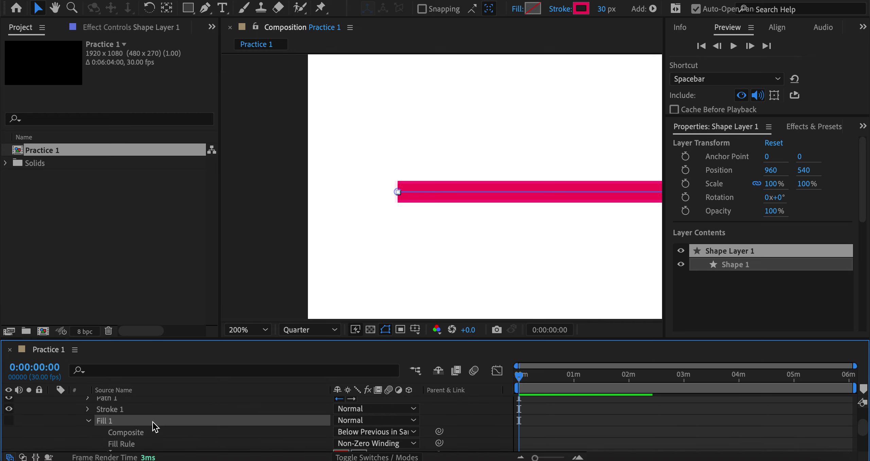
- Set Stroke 1's Line Cap to Round Cap
{"action": "left_click", "coordinate": [91, 413]}
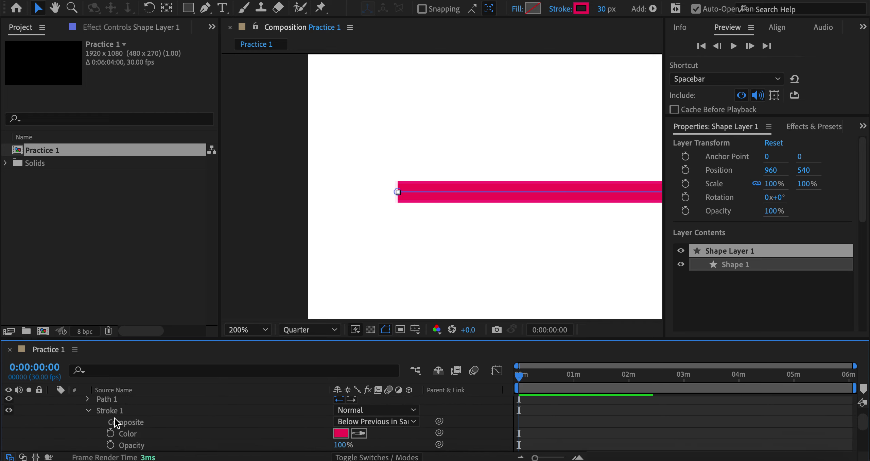
{"action": "scroll", "coordinate": [114, 418], "scroll_direction": "up", "scroll_amount": 2}
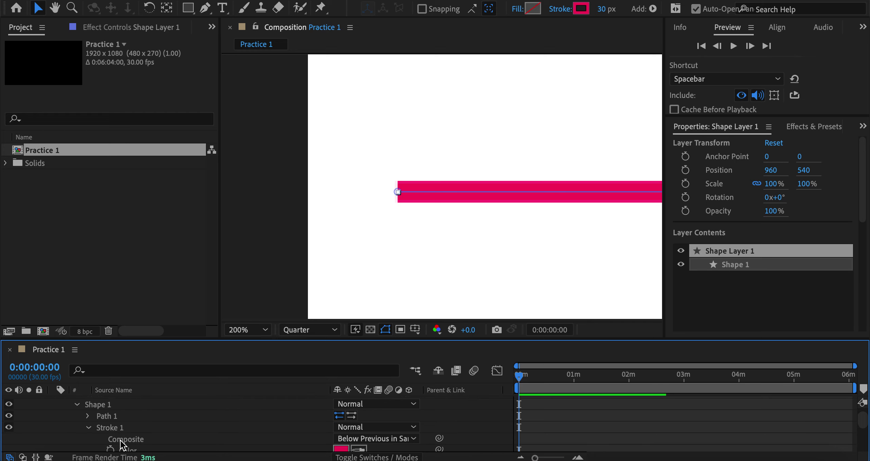
{"action": "scroll", "coordinate": [126, 437], "scroll_direction": "down", "scroll_amount": 2}
{"action": "scroll", "coordinate": [135, 438], "scroll_direction": "down", "scroll_amount": 1}
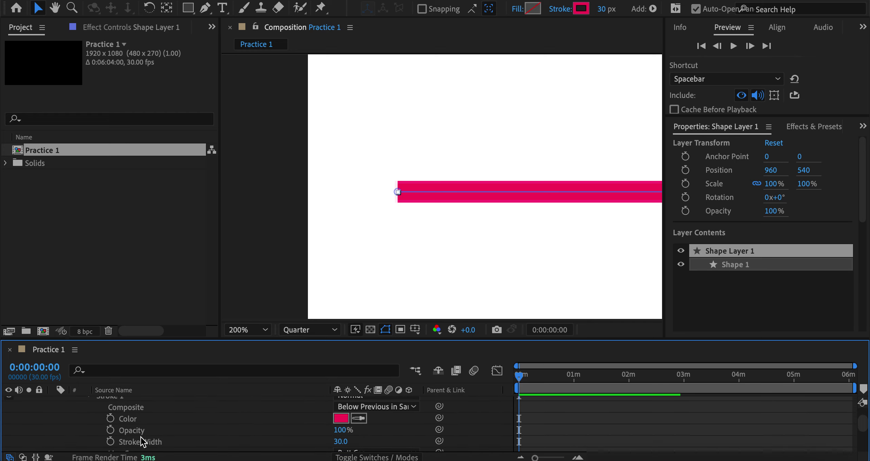
{"action": "scroll", "coordinate": [140, 436], "scroll_direction": "down", "scroll_amount": 1}
{"action": "scroll", "coordinate": [152, 436], "scroll_direction": "down", "scroll_amount": 1}
{"action": "left_click", "coordinate": [120, 436]}
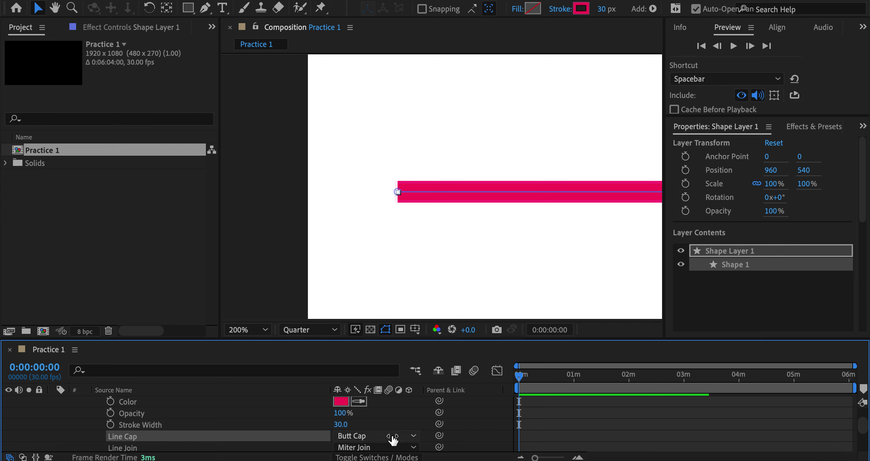
{"action": "left_click", "coordinate": [374, 436]}
{"action": "left_click", "coordinate": [375, 435]}
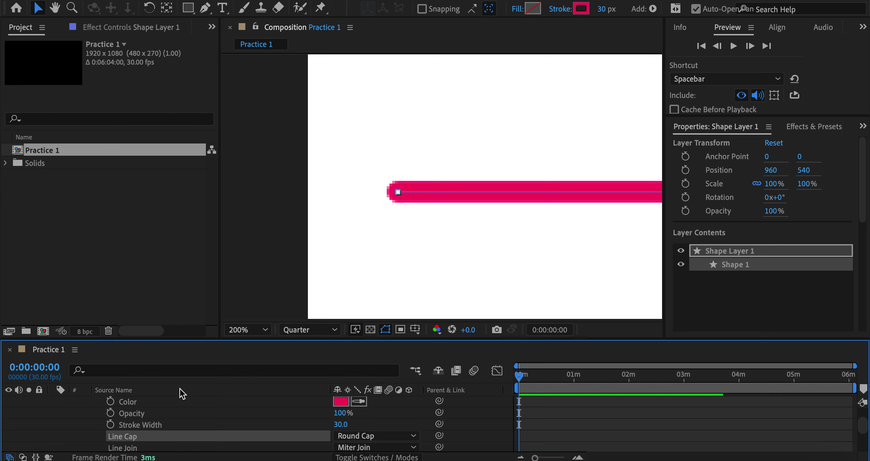
- Collapse Contents, zoom the viewer out to 50% and deselect the layer
{"action": "scroll", "coordinate": [92, 421], "scroll_direction": "up", "scroll_amount": 3}
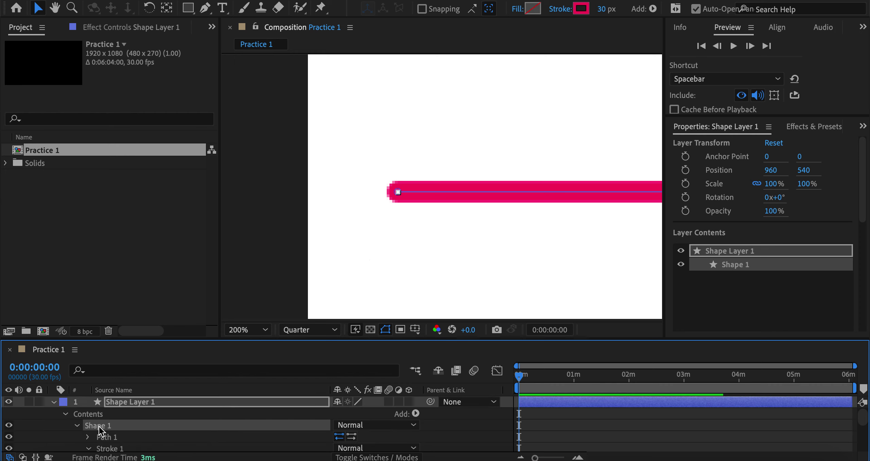
{"action": "left_click", "coordinate": [67, 414]}
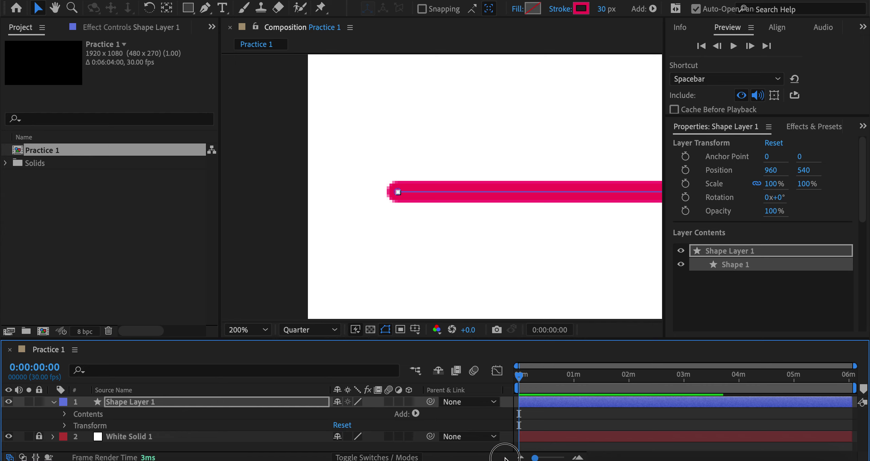
{"action": "key", "text": "comma"}
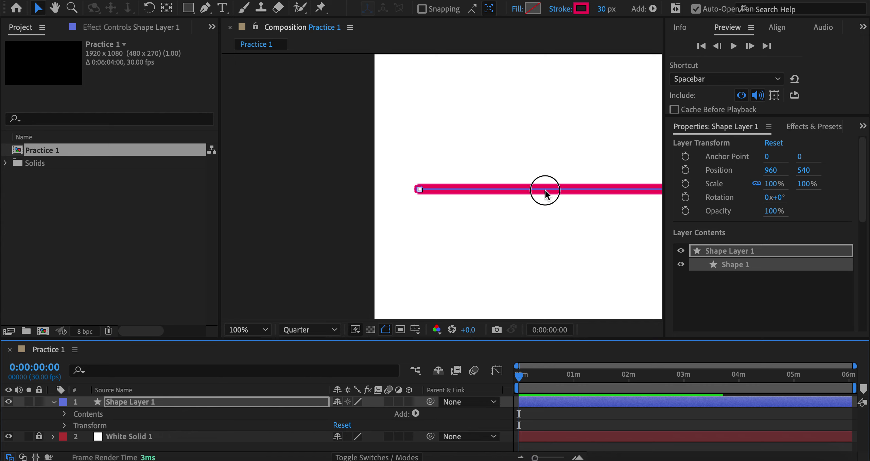
{"action": "left_click_drag", "start_coordinate": [545, 191], "coordinate": [381, 196]}
{"action": "key", "text": "comma"}
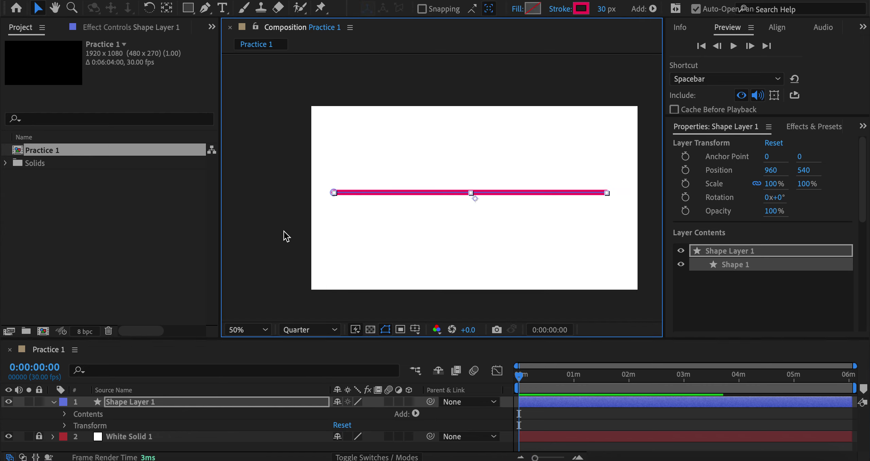
{"action": "left_click", "coordinate": [383, 269]}
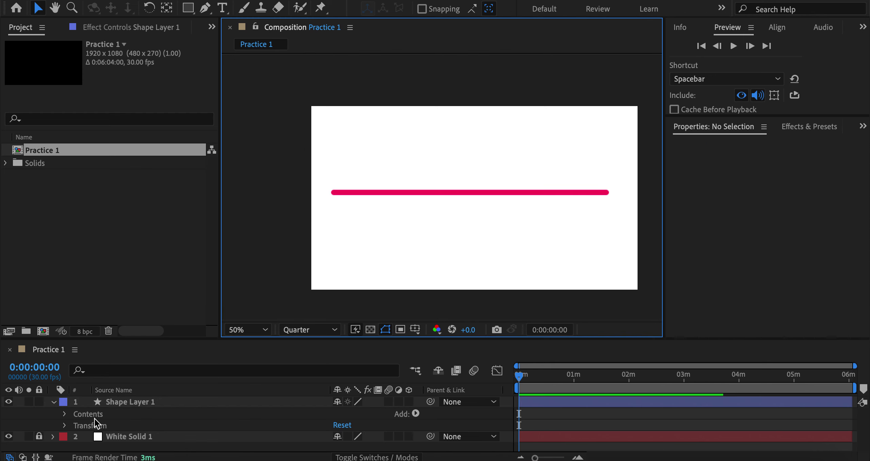
- Add a Trim Paths modifier to Shape Layer 1
{"action": "left_click", "coordinate": [64, 413]}
{"action": "left_click", "coordinate": [65, 413]}
{"action": "scroll", "coordinate": [82, 425], "scroll_direction": "down", "scroll_amount": 1}
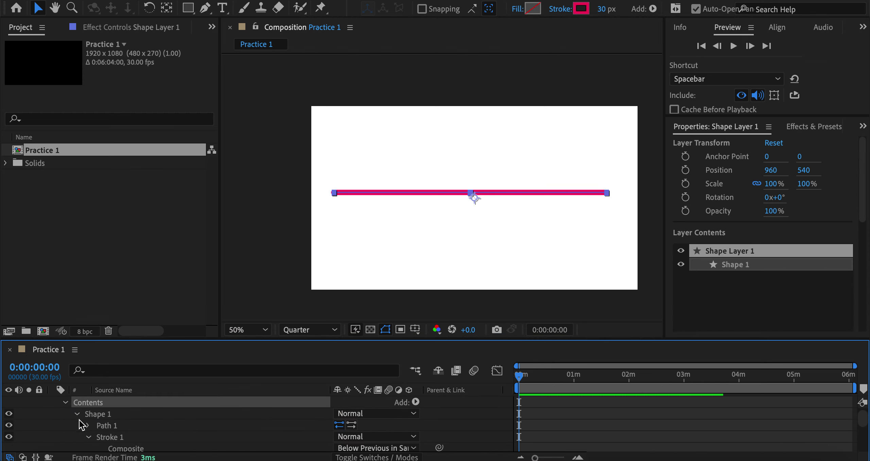
{"action": "scroll", "coordinate": [174, 413], "scroll_direction": "up", "scroll_amount": 1}
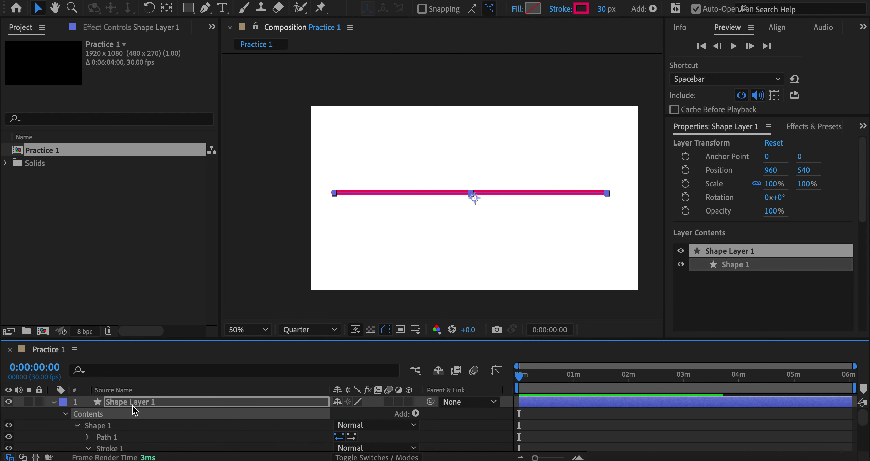
{"action": "left_click", "coordinate": [415, 413]}
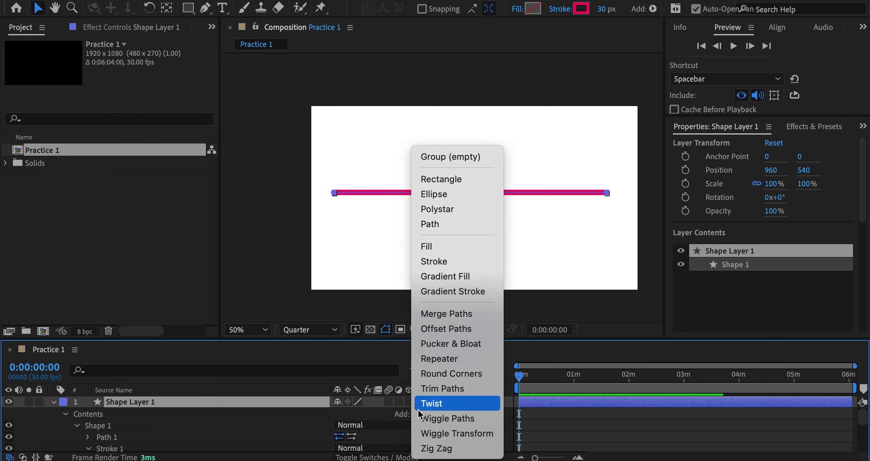
{"action": "left_click", "coordinate": [452, 390]}
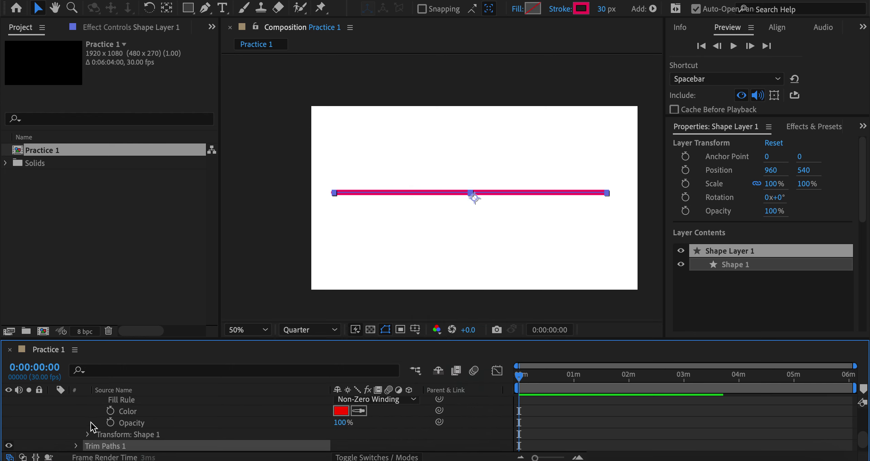
- Twirl open Trim Paths 1 and select its End and Start properties
{"action": "left_click", "coordinate": [76, 445]}
{"action": "scroll", "coordinate": [85, 441], "scroll_direction": "down", "scroll_amount": 3}
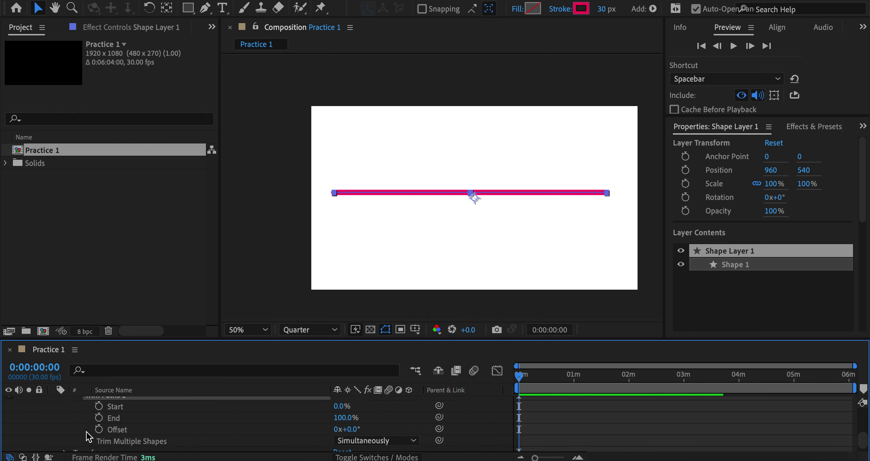
{"action": "left_click", "coordinate": [117, 410]}
{"action": "left_click", "coordinate": [170, 419]}
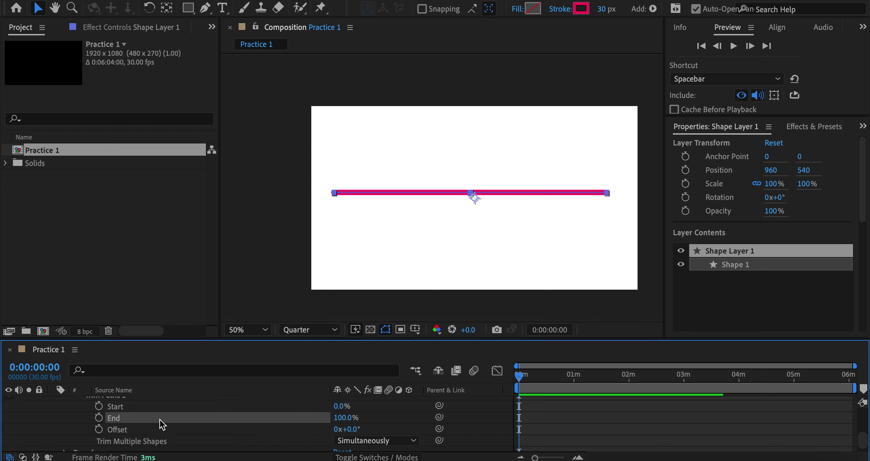
{"action": "left_click", "coordinate": [132, 409]}
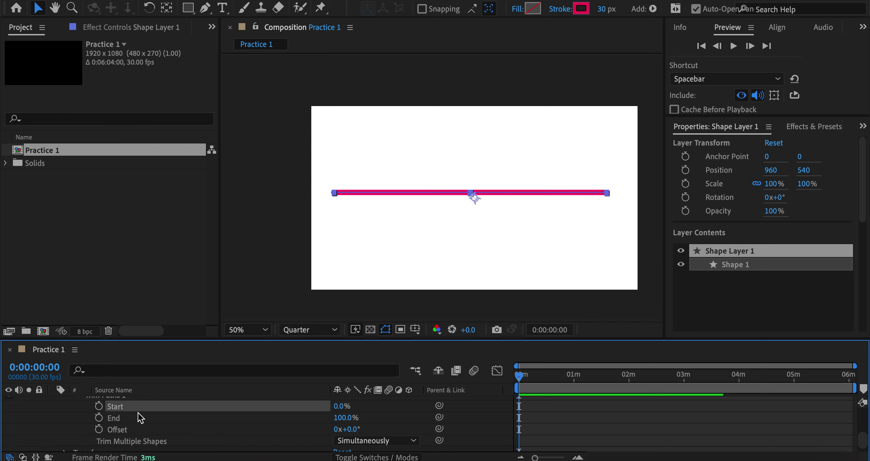
- Keyframe Trim Paths End at 0:00 with a value of 0%
{"action": "left_click", "coordinate": [98, 418]}
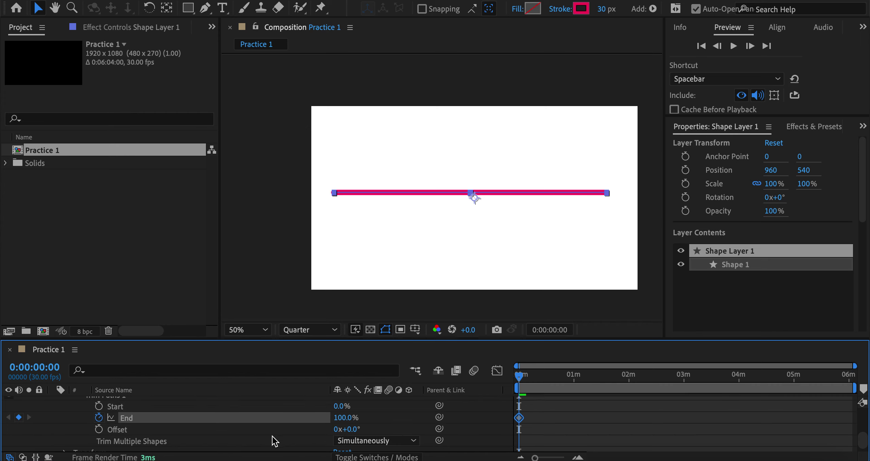
{"action": "type", "text": "2"}
{"action": "key", "text": "Return"}
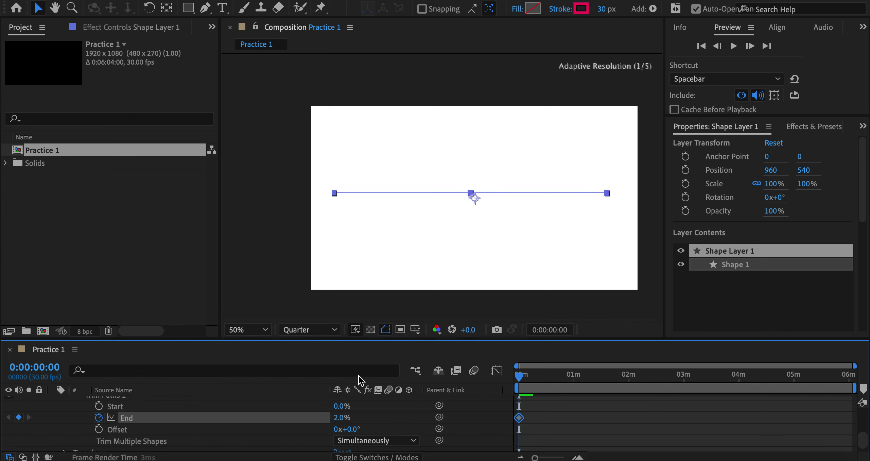
{"action": "left_click", "coordinate": [302, 337]}
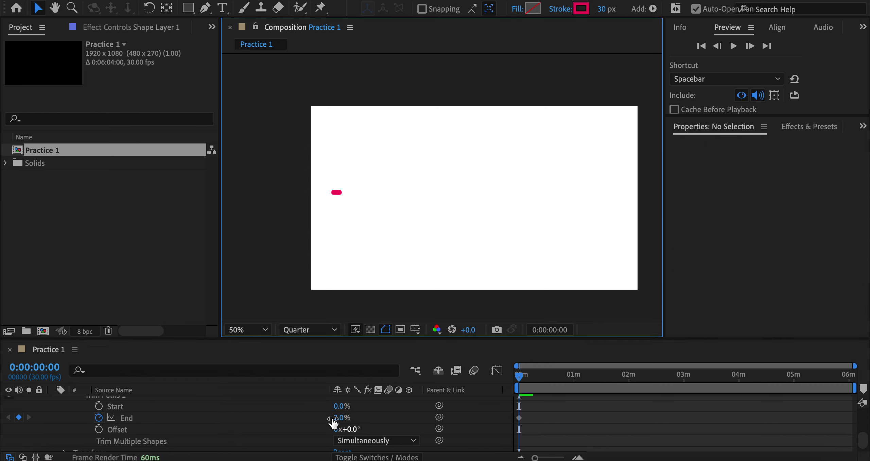
{"action": "left_click", "coordinate": [338, 423]}
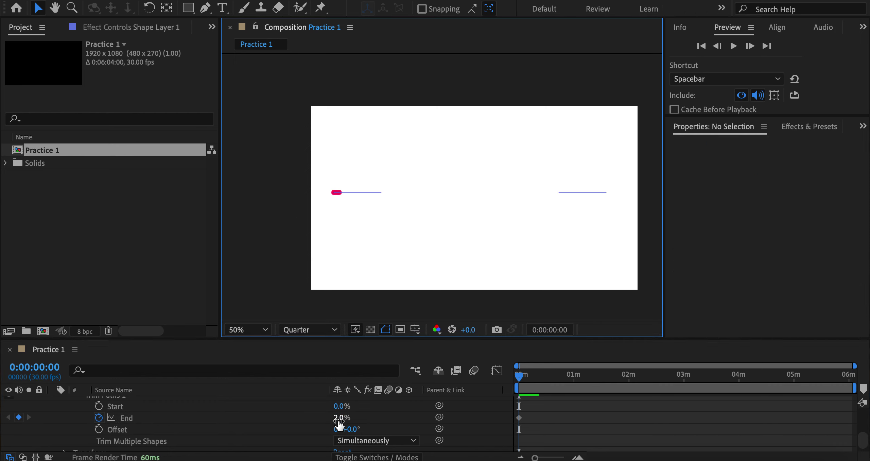
{"action": "left_click", "coordinate": [204, 432]}
{"action": "left_click_drag", "start_coordinate": [205, 431], "coordinate": [134, 430]}
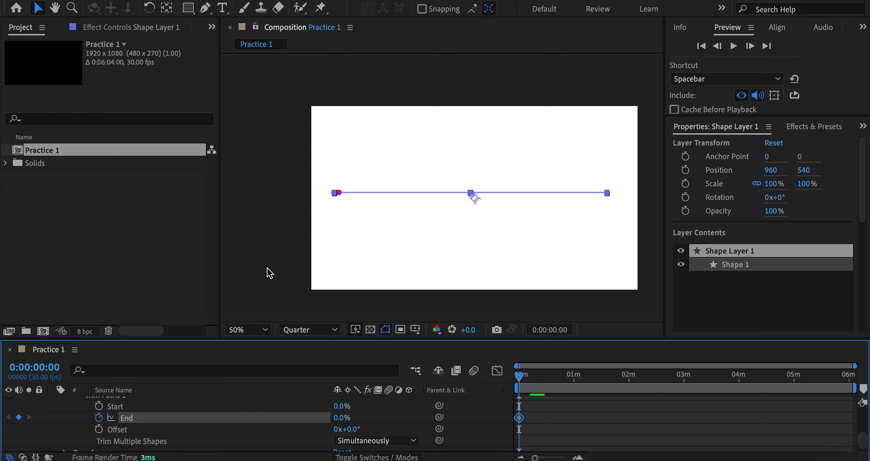
{"action": "left_click", "coordinate": [251, 222]}
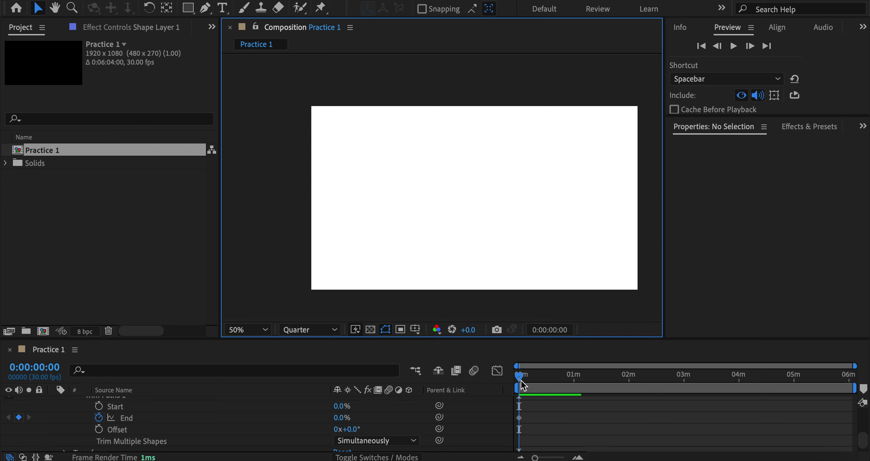
- At 0:00:19:17, scrub Trim Paths End to 100% so the line is fully drawn
{"action": "left_click_drag", "start_coordinate": [521, 379], "coordinate": [536, 383]}
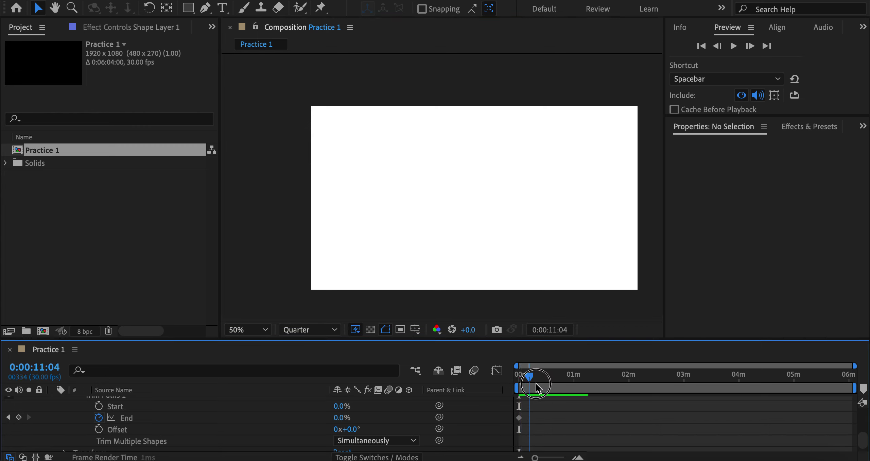
{"action": "left_click_drag", "start_coordinate": [536, 383], "coordinate": [533, 383]}
{"action": "left_click_drag", "start_coordinate": [535, 457], "coordinate": [545, 457]}
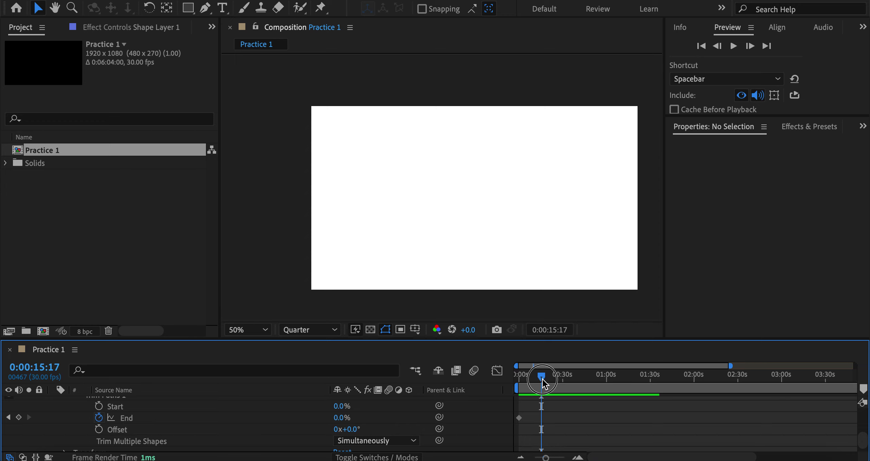
{"action": "left_click_drag", "start_coordinate": [542, 383], "coordinate": [547, 382]}
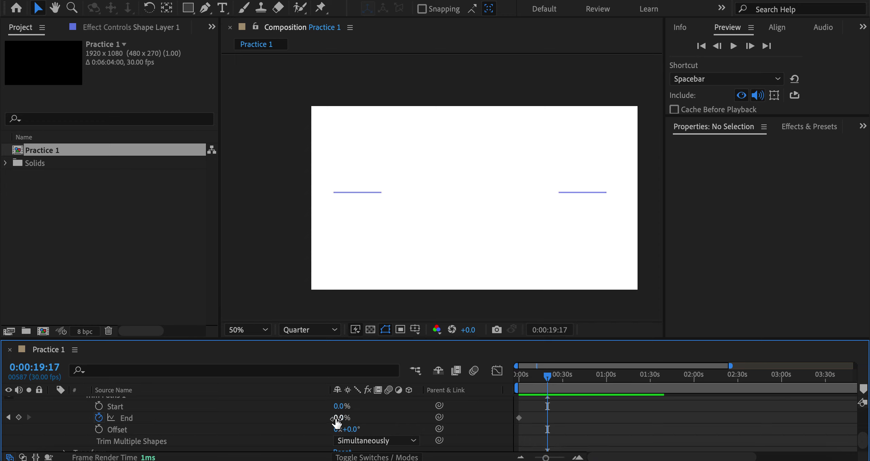
{"action": "left_click_drag", "start_coordinate": [341, 423], "coordinate": [641, 443]}
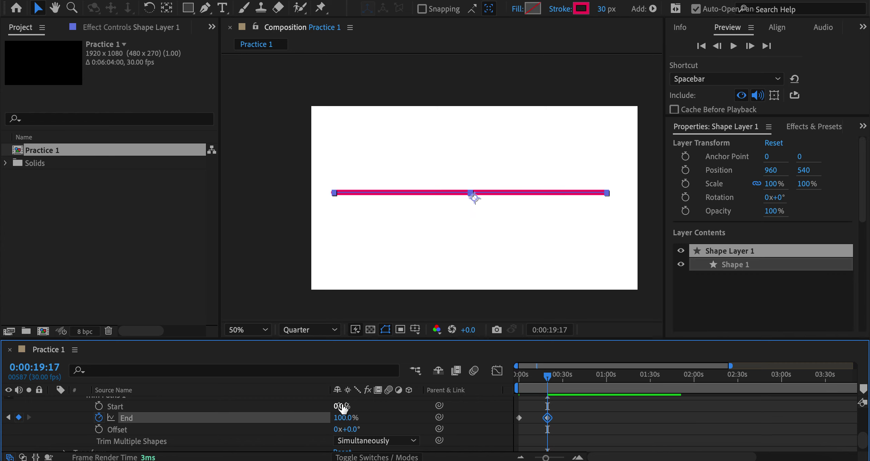
- Key Trim Paths Start, then at about 0:00:49:25 set Start to 100% and key End at 100%
{"action": "left_click", "coordinate": [99, 406]}
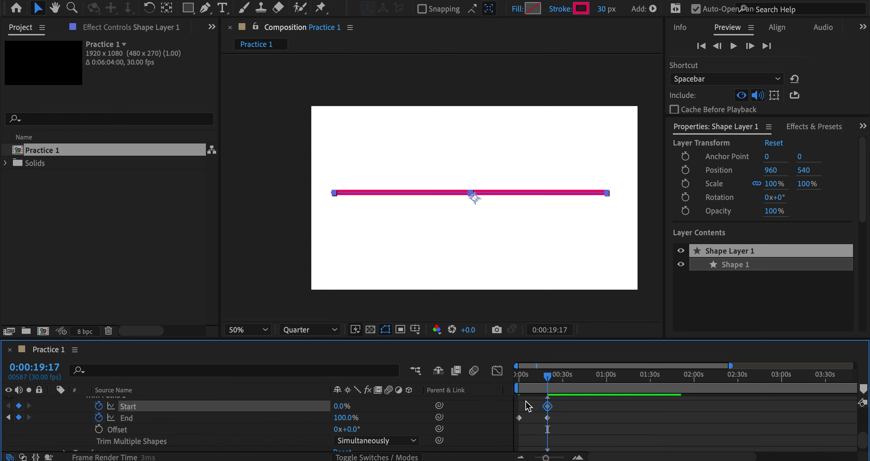
{"action": "left_click", "coordinate": [571, 417]}
{"action": "left_click_drag", "start_coordinate": [548, 390], "coordinate": [591, 394]}
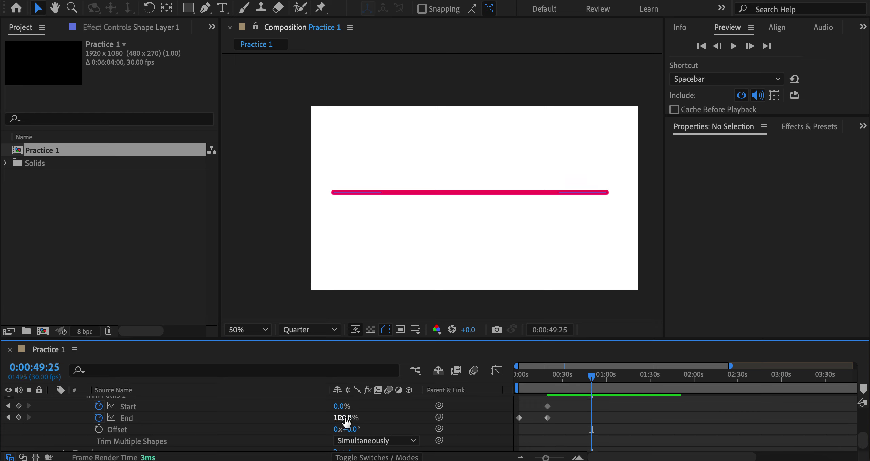
{"action": "left_click_drag", "start_coordinate": [340, 407], "coordinate": [438, 404]}
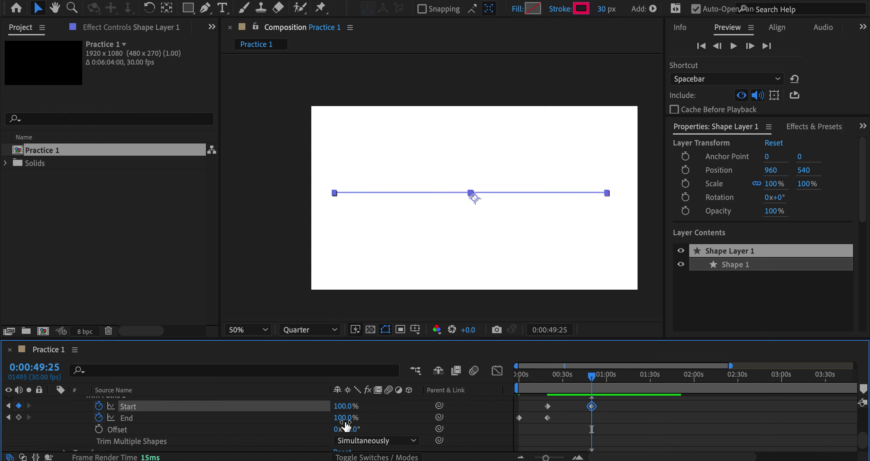
{"action": "left_click_drag", "start_coordinate": [346, 425], "coordinate": [191, 423]}
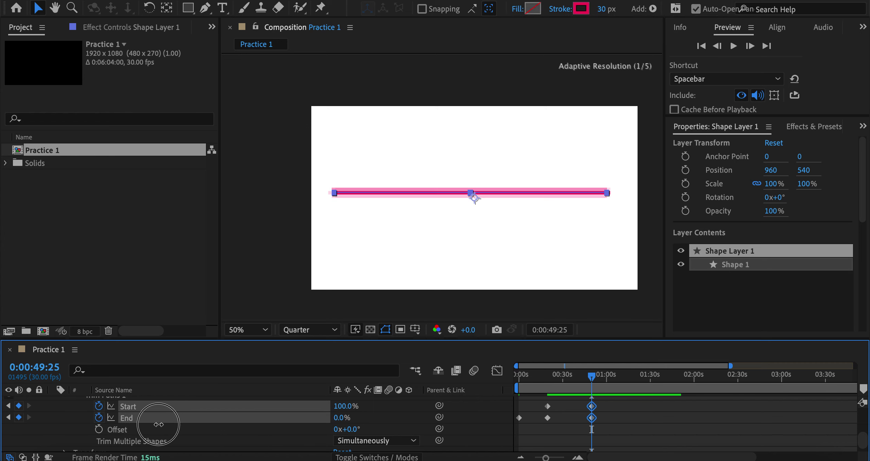
{"action": "left_click_drag", "start_coordinate": [159, 424], "coordinate": [438, 421]}
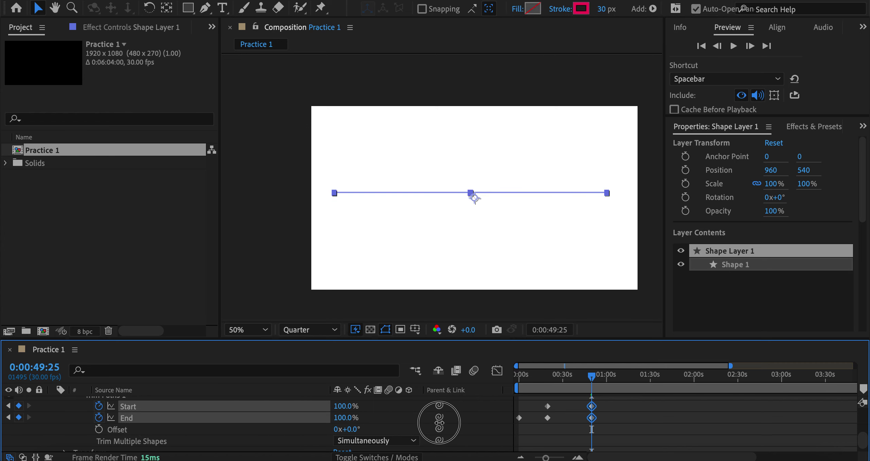
{"action": "left_click", "coordinate": [564, 413]}
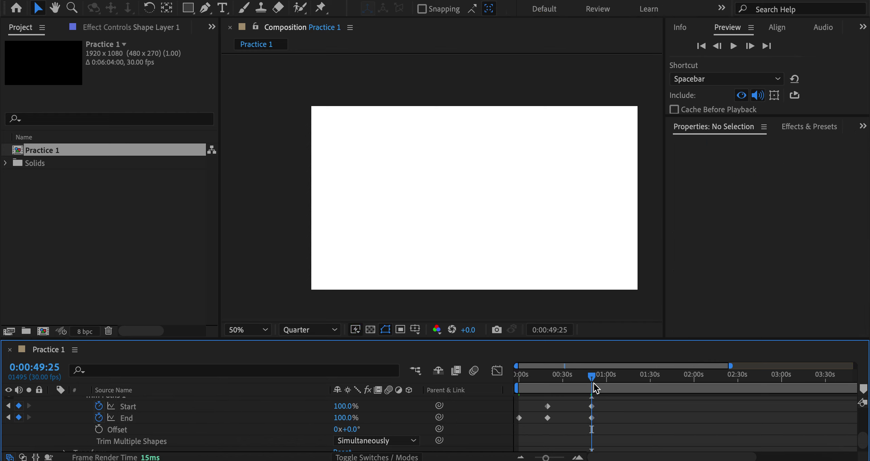
{"action": "left_click", "coordinate": [566, 389]}
- Nudge the first Start keyframe slightly before 0:00:19:17, then select all Start and End keyframes
{"action": "mouse_move", "coordinate": [539, 393]}
{"action": "left_mouse_down"}
{"action": "mouse_move", "coordinate": [517, 397]}
{"action": "mouse_move", "coordinate": [596, 402]}
{"action": "mouse_move", "coordinate": [550, 407]}
{"action": "left_mouse_up"}
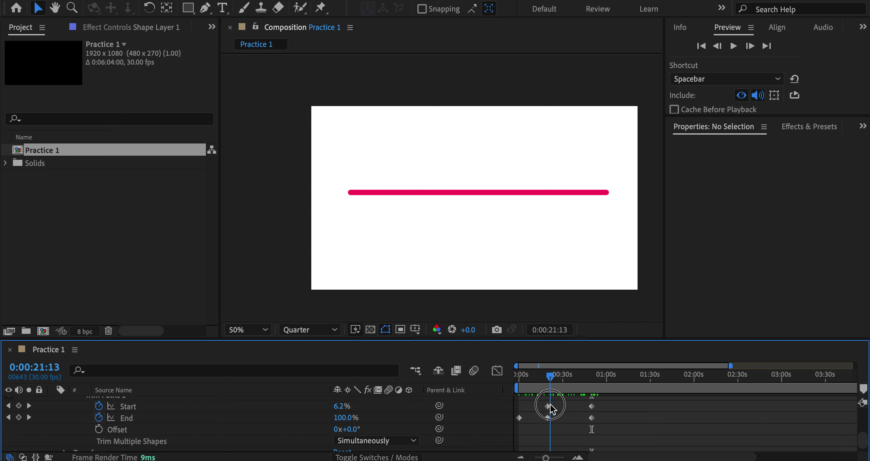
{"action": "left_click_drag", "start_coordinate": [548, 406], "coordinate": [545, 409]}
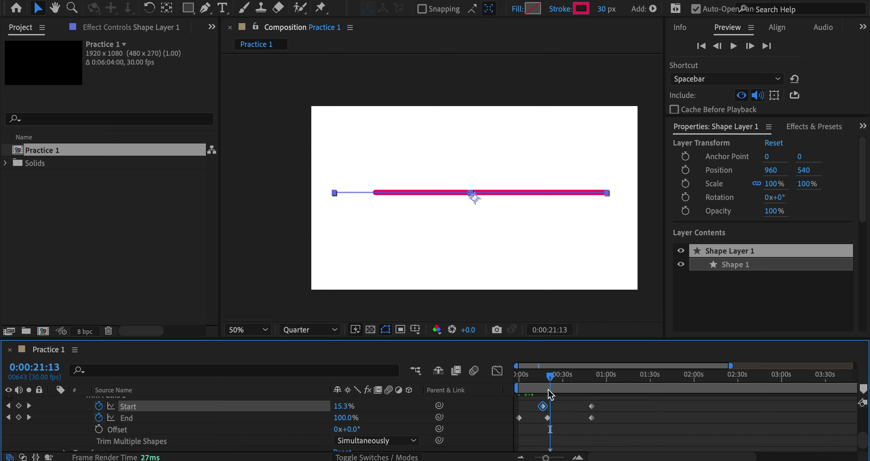
{"action": "mouse_move", "coordinate": [570, 388]}
{"action": "left_mouse_down"}
{"action": "mouse_move", "coordinate": [582, 391]}
{"action": "mouse_move", "coordinate": [547, 419]}
{"action": "mouse_move", "coordinate": [491, 431]}
{"action": "mouse_move", "coordinate": [552, 419]}
{"action": "left_mouse_up"}
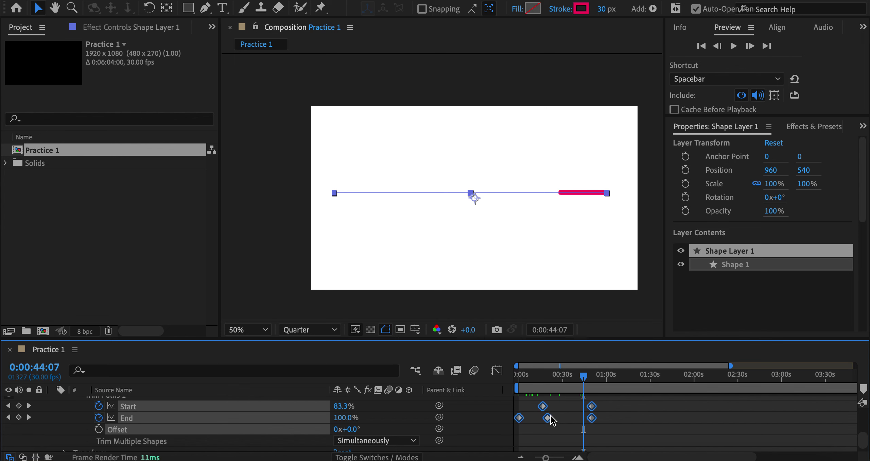
- Easy Ease all Trim Paths keyframes, then widen their influence and shift an End keyframe later
{"action": "right_click", "coordinate": [549, 419]}
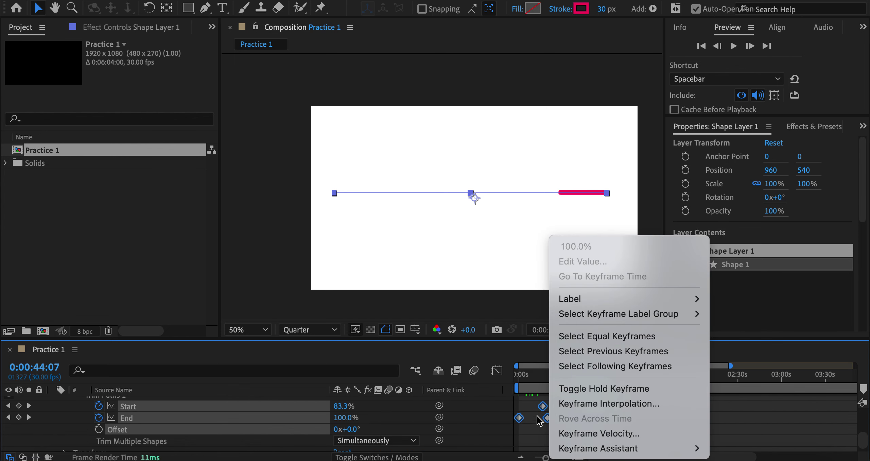
{"action": "mouse_move", "coordinate": [598, 447]}
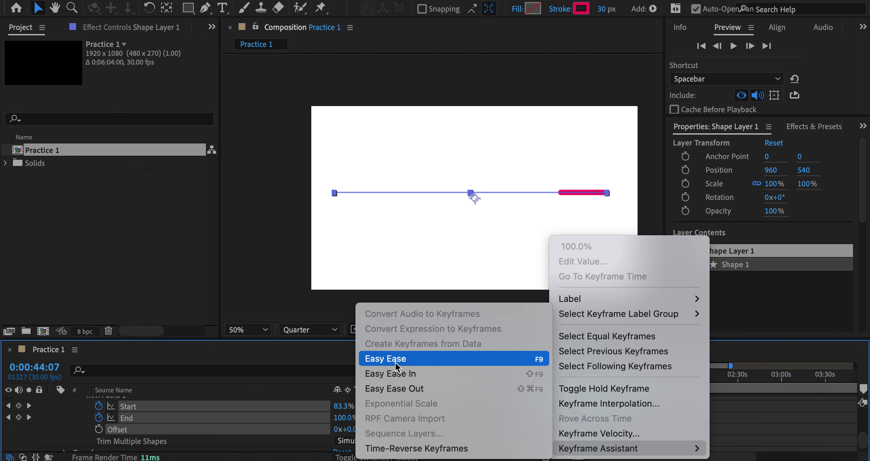
{"action": "left_click", "coordinate": [397, 359]}
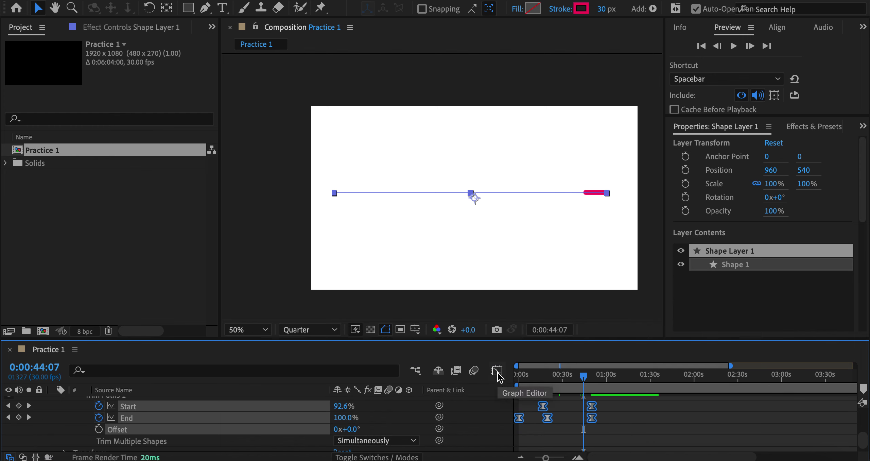
{"action": "left_click", "coordinate": [496, 371]}
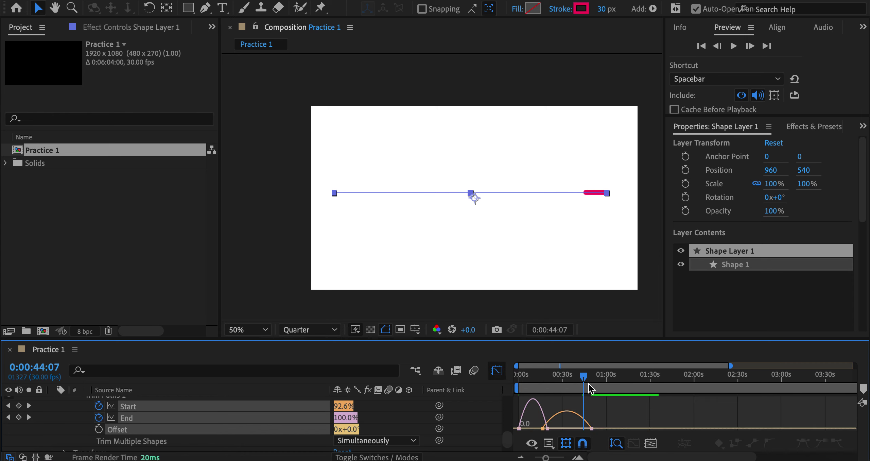
{"action": "mouse_move", "coordinate": [673, 413]}
{"action": "left_mouse_down"}
{"action": "mouse_move", "coordinate": [513, 439]}
{"action": "mouse_move", "coordinate": [557, 457]}
{"action": "left_mouse_up"}
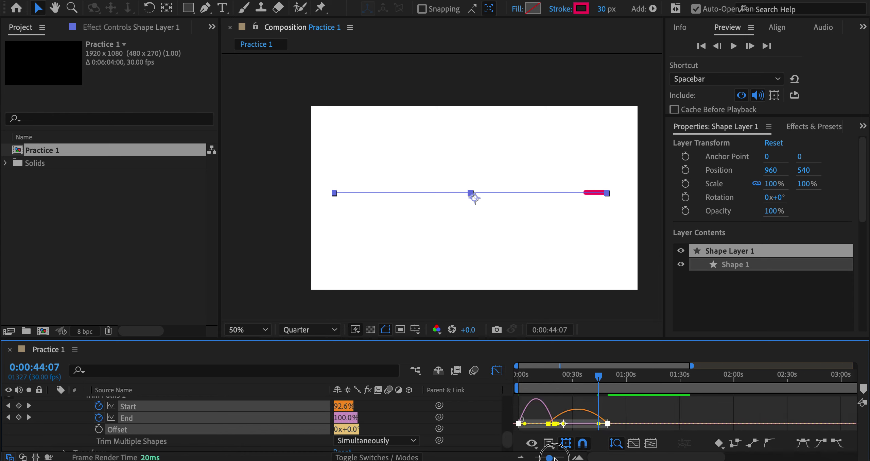
{"action": "left_click", "coordinate": [631, 435]}
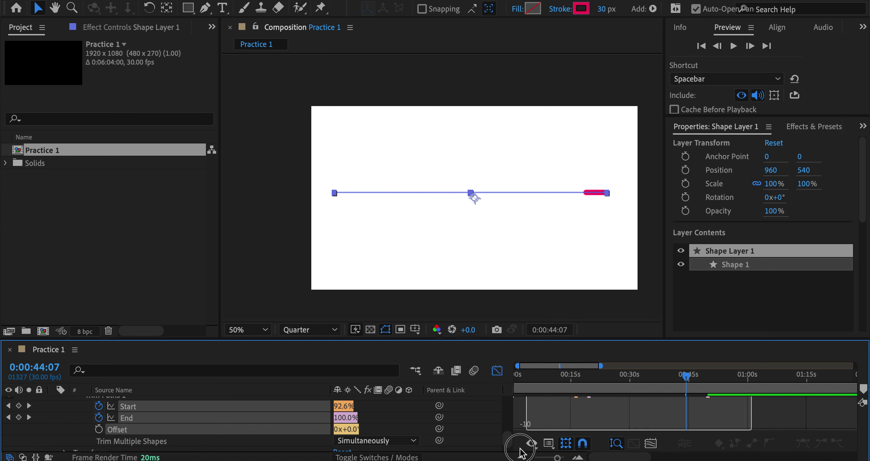
{"action": "double_click", "coordinate": [595, 425]}
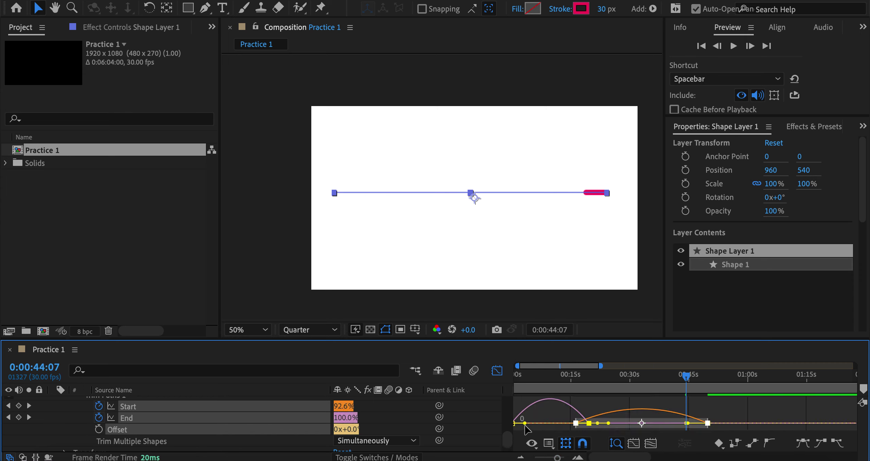
{"action": "left_click_drag", "start_coordinate": [526, 425], "coordinate": [593, 429]}
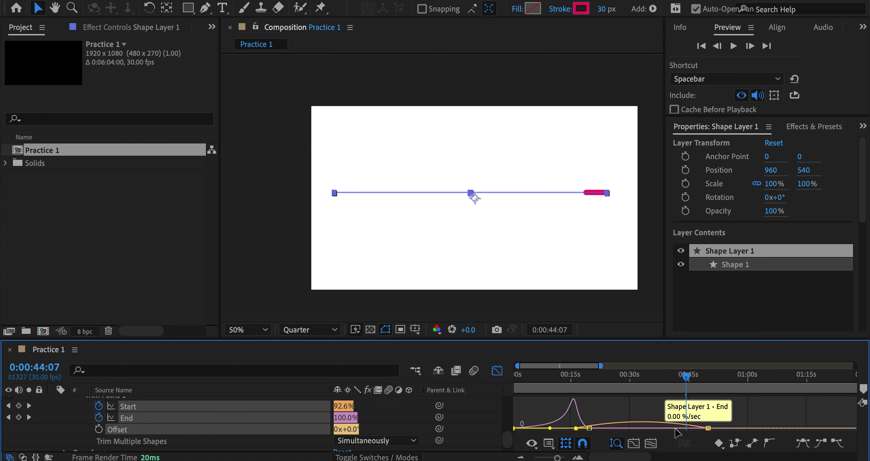
{"action": "left_click_drag", "start_coordinate": [589, 427], "coordinate": [616, 430]}
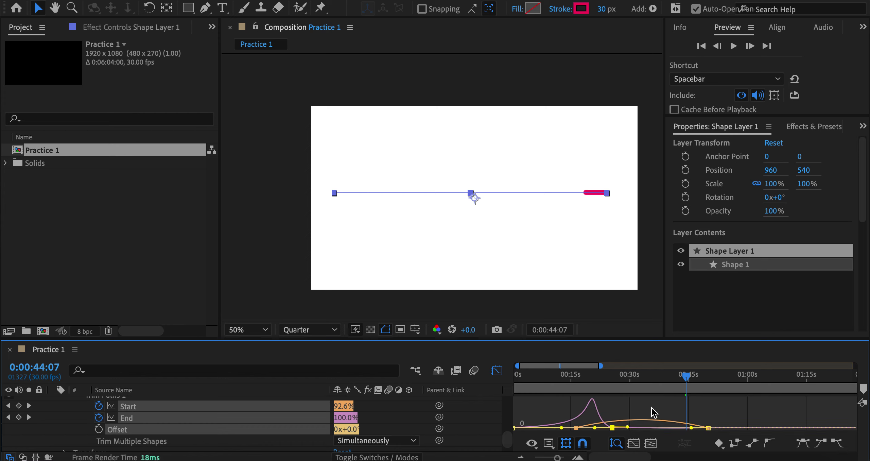
{"action": "left_click", "coordinate": [682, 380]}
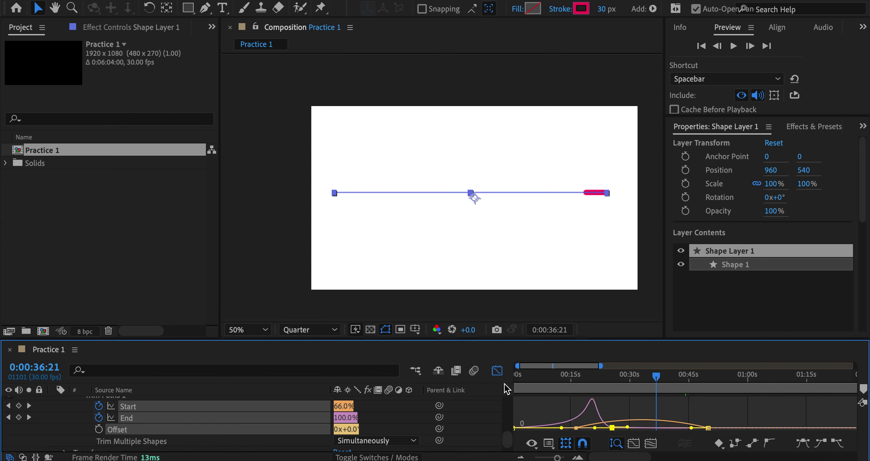
{"action": "left_click", "coordinate": [496, 371]}
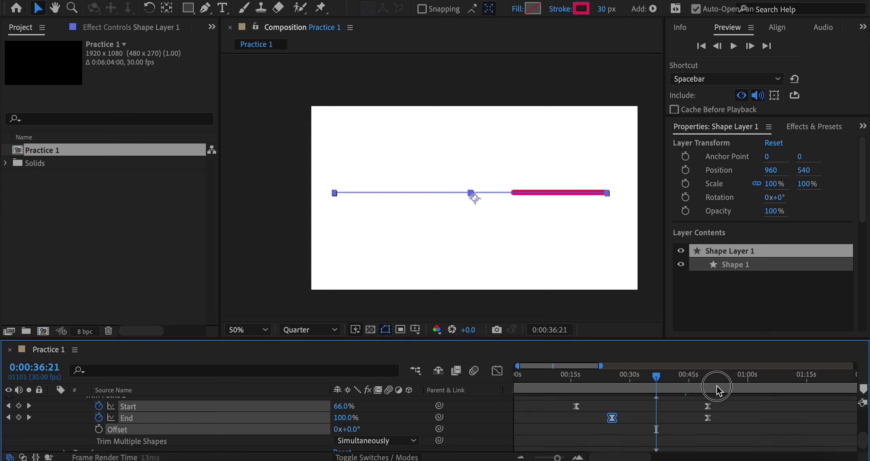
- End the work area at 0:00:59:21, once the line has fully erased, and trim the comp to it
{"action": "left_click_drag", "start_coordinate": [716, 387], "coordinate": [747, 389]}
{"action": "key", "text": "n"}
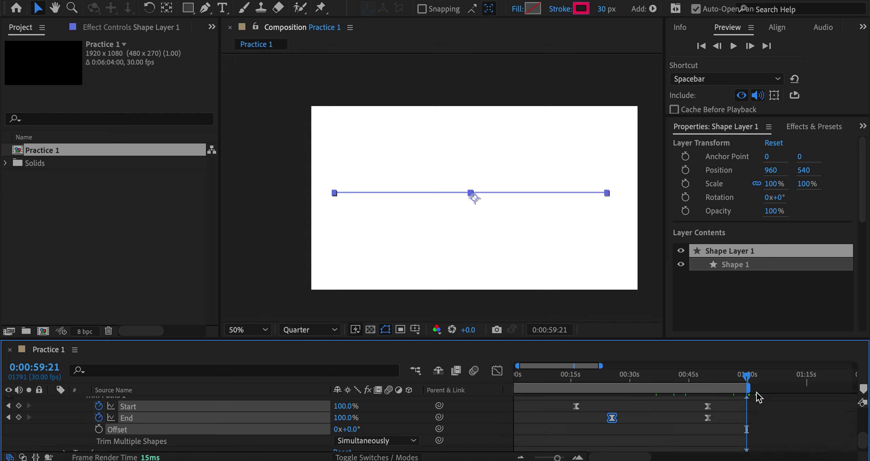
{"action": "right_click", "coordinate": [654, 384]}
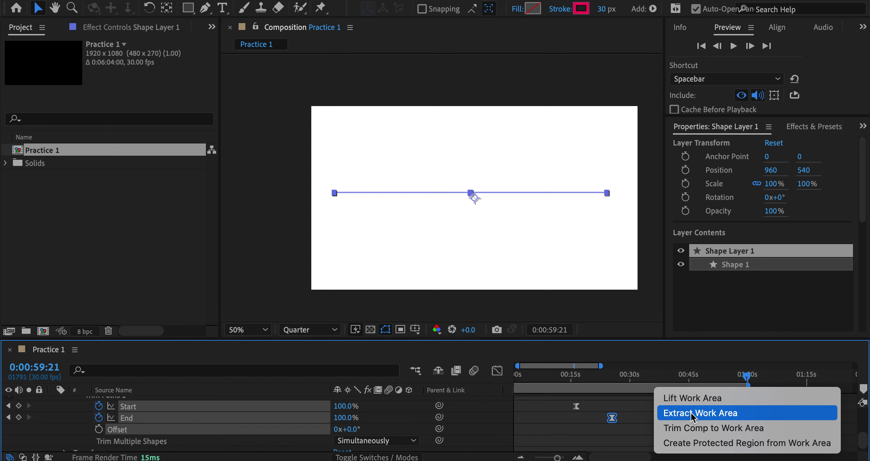
{"action": "key", "text": "Escape"}
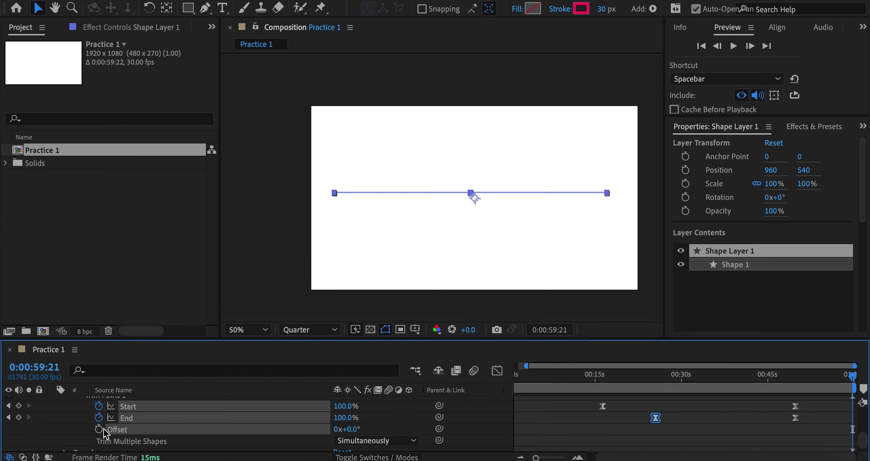
- Collapse the shape layer's properties in the timeline
{"action": "scroll", "coordinate": [13, 434], "scroll_direction": "up", "scroll_amount": 5}
{"action": "scroll", "coordinate": [72, 425], "scroll_direction": "up", "scroll_amount": 5}
{"action": "scroll", "coordinate": [79, 428], "scroll_direction": "up", "scroll_amount": 5}
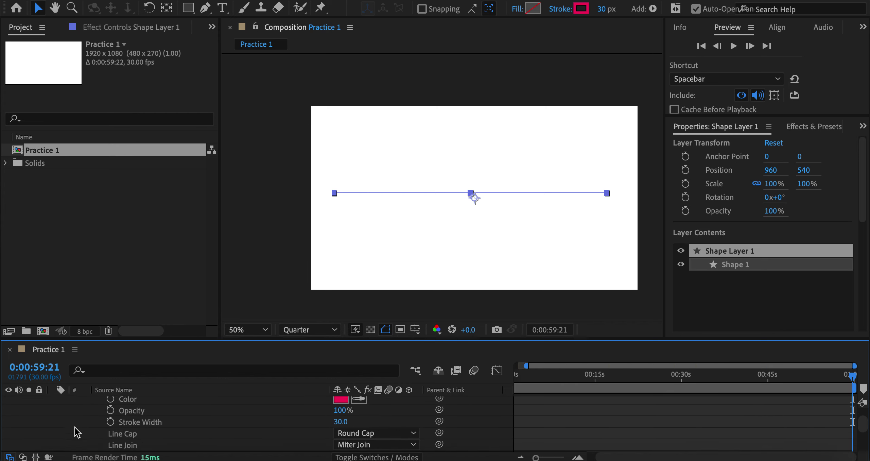
{"action": "scroll", "coordinate": [82, 429], "scroll_direction": "up", "scroll_amount": 5}
{"action": "left_click", "coordinate": [54, 403]}
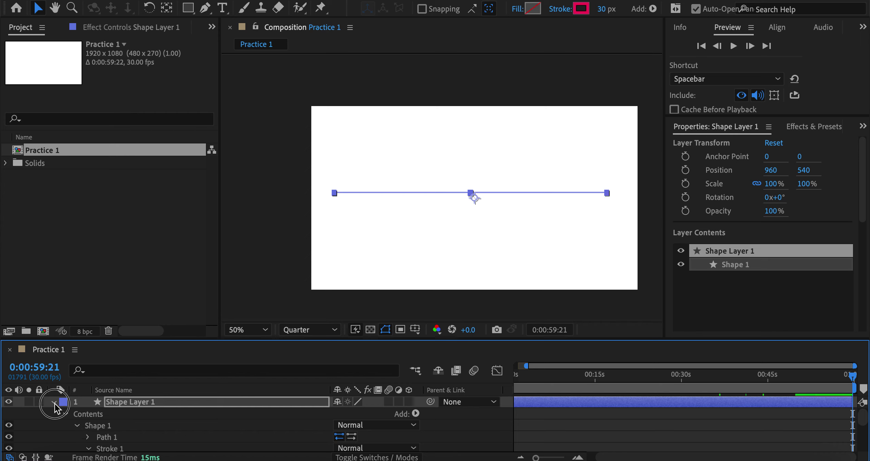